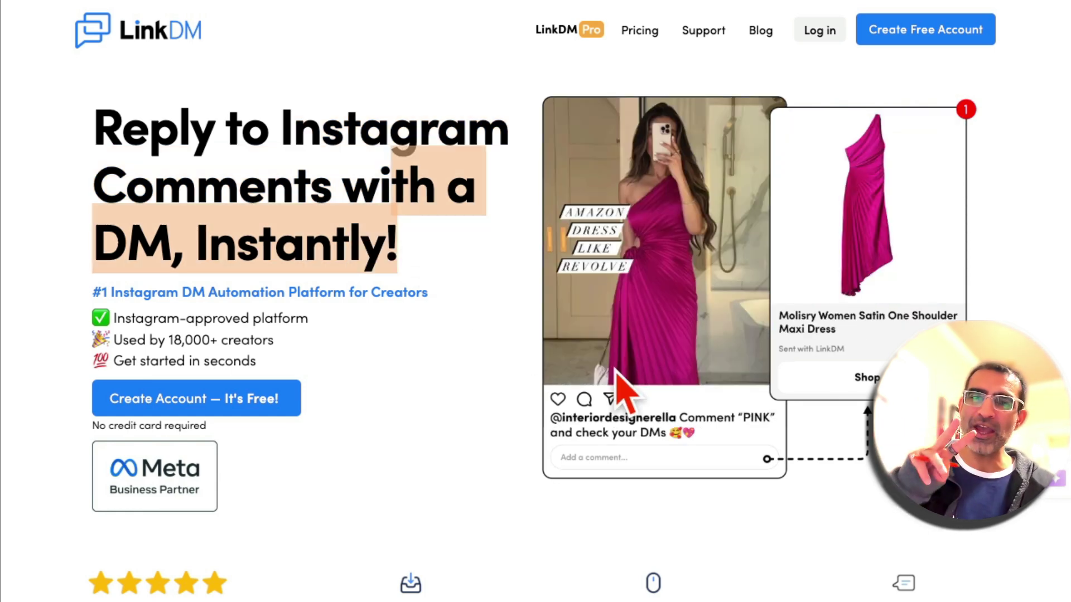
- Look through the LinkDM homepage's usage statistics, creators, brands, niches and key features, including the Pro and Platinum ones
{"action": "scroll", "coordinate": [543, 445], "scroll_direction": "down", "scroll_amount": 10}
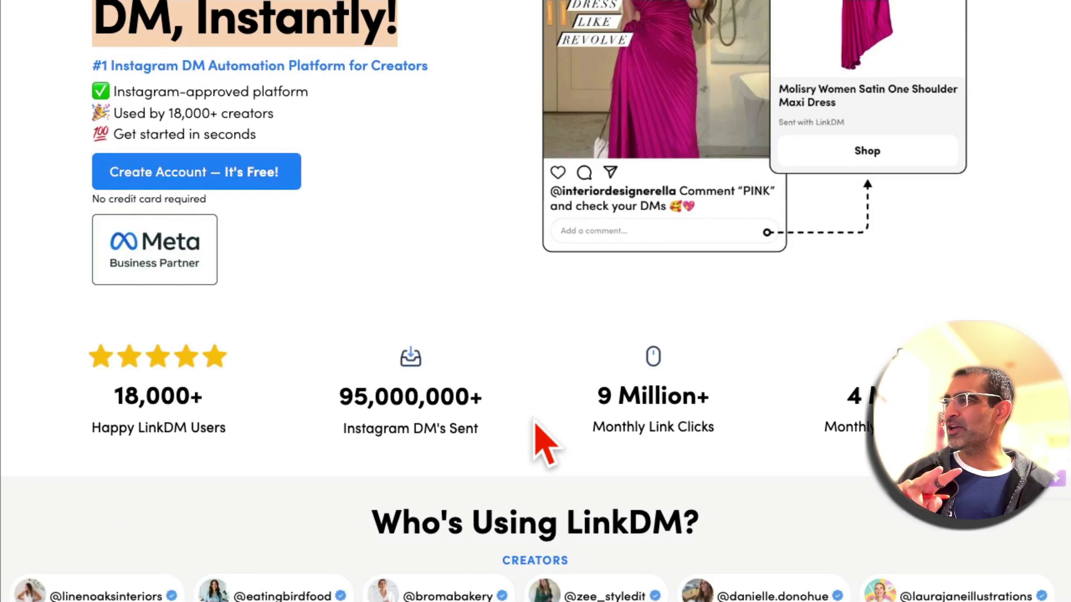
{"action": "scroll", "coordinate": [583, 401], "scroll_direction": "down", "scroll_amount": 5}
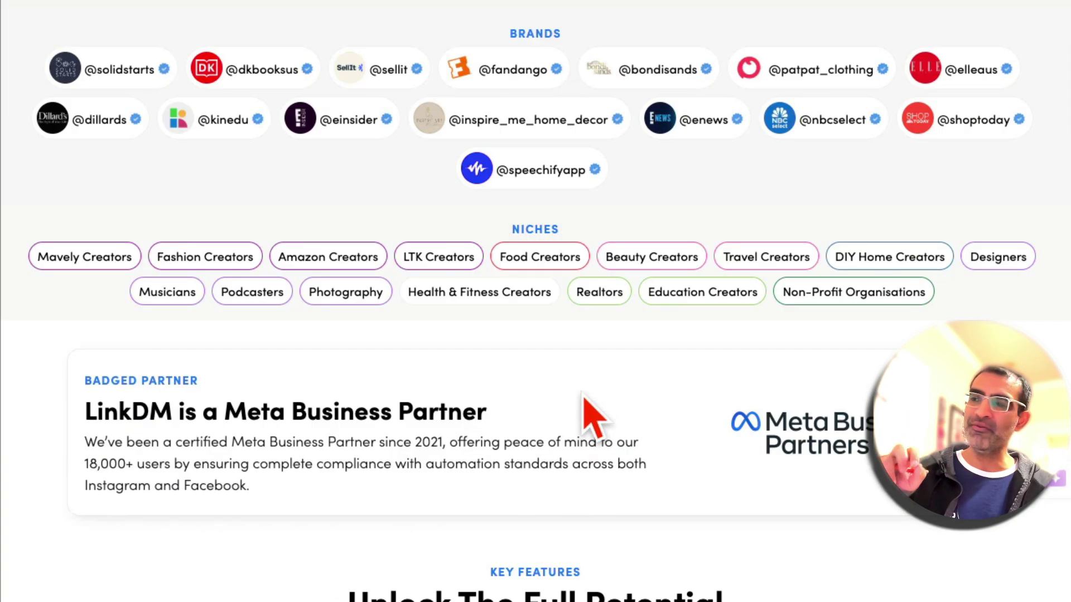
{"action": "scroll", "coordinate": [686, 357], "scroll_direction": "down", "scroll_amount": 10}
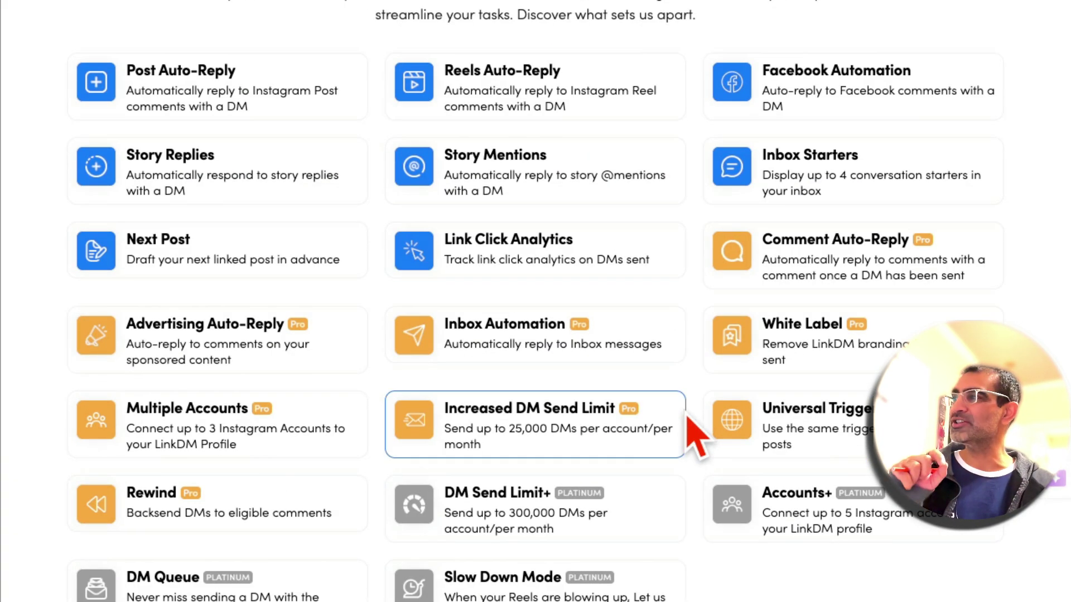
{"action": "scroll", "coordinate": [695, 437], "scroll_direction": "up", "scroll_amount": 6}
{"action": "left_click_drag", "start_coordinate": [351, 282], "coordinate": [764, 329]}
{"action": "scroll", "coordinate": [868, 380], "scroll_direction": "down", "scroll_amount": 6}
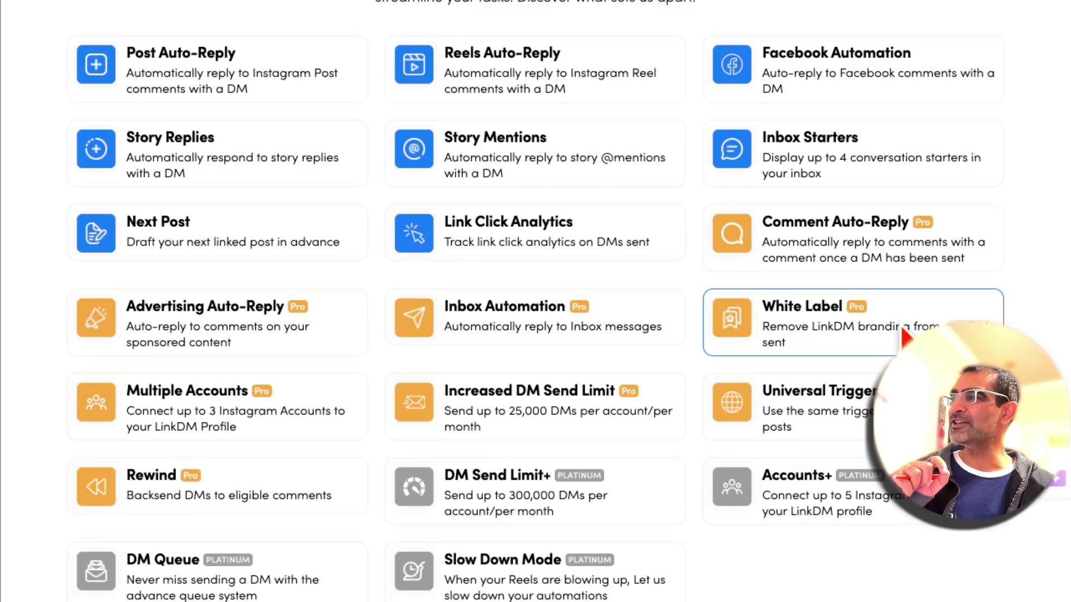
{"action": "scroll", "coordinate": [730, 313], "scroll_direction": "down", "scroll_amount": 3}
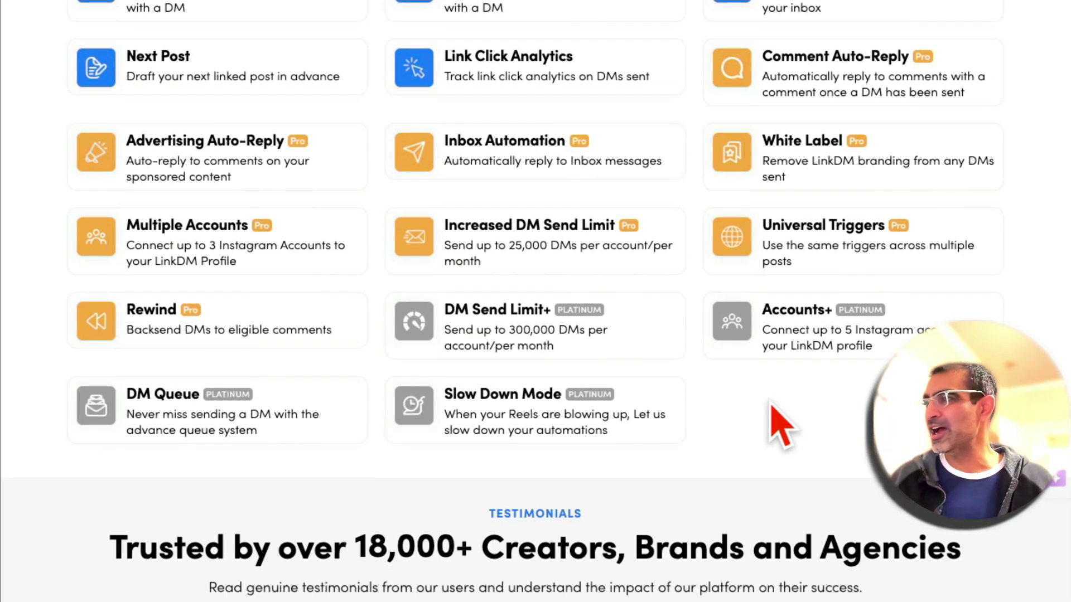
{"action": "scroll", "coordinate": [781, 426], "scroll_direction": "up", "scroll_amount": 20}
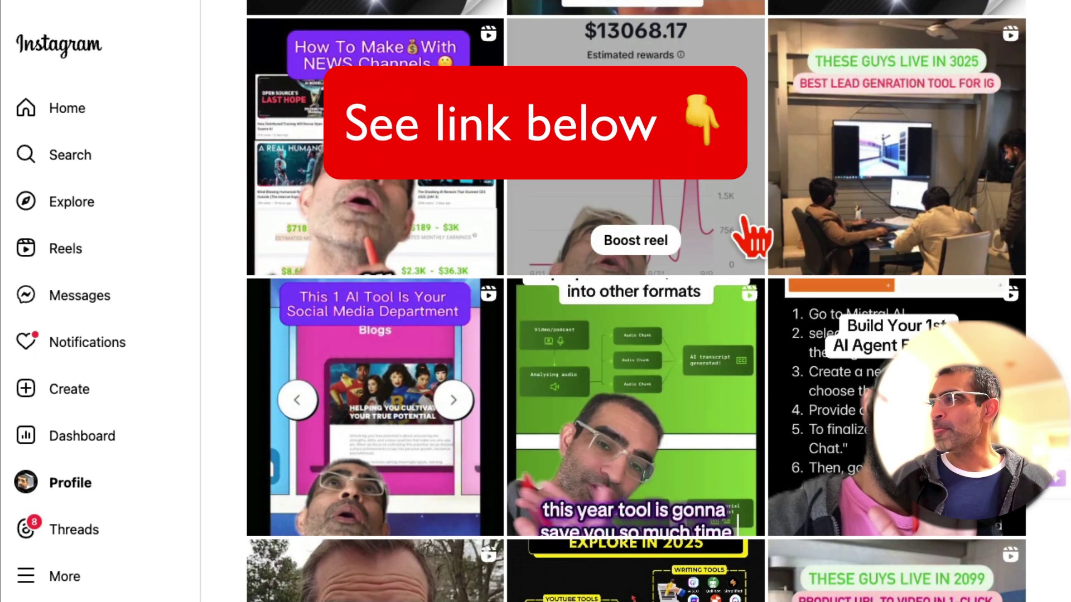
- Switch to the Instagram profile and examine its post, follower and following counts and the bio
{"action": "scroll", "coordinate": [781, 278], "scroll_direction": "up", "scroll_amount": 10}
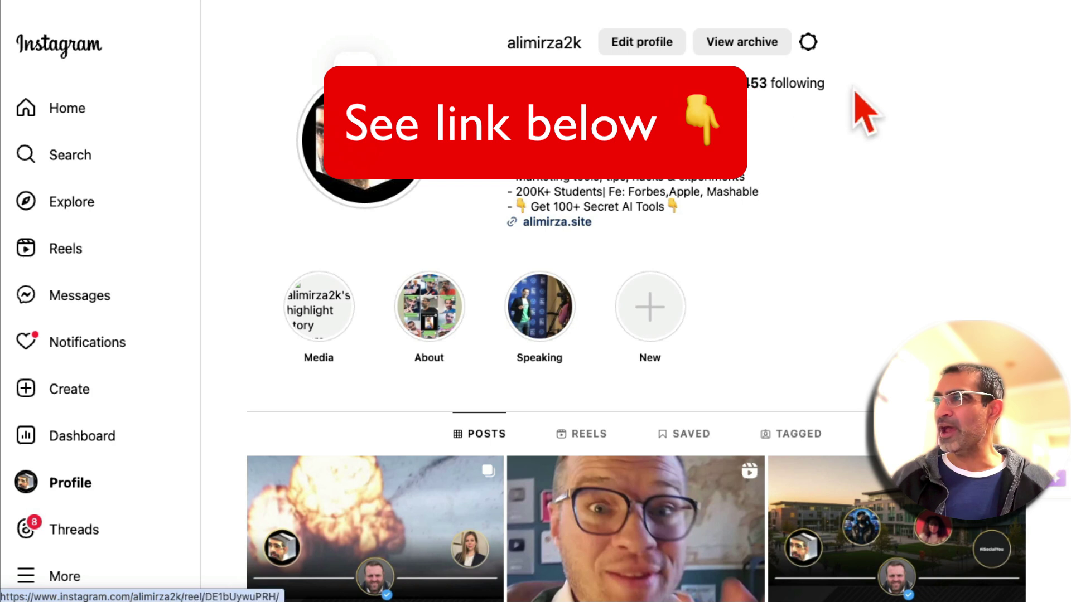
{"action": "left_click", "coordinate": [786, 83]}
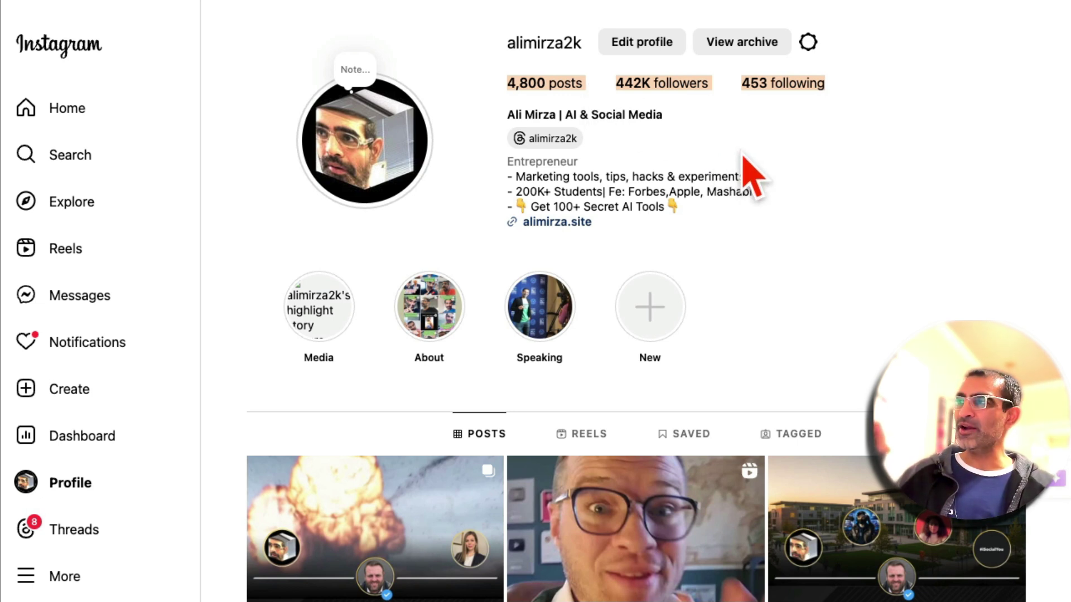
{"action": "scroll", "coordinate": [746, 161], "scroll_direction": "down", "scroll_amount": 1}
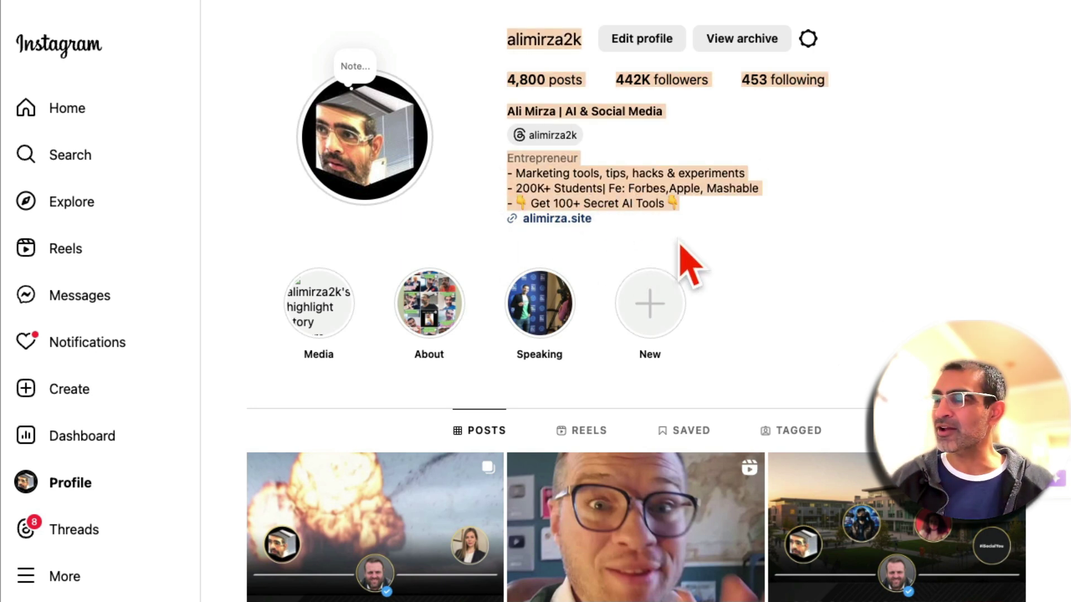
{"action": "scroll", "coordinate": [818, 273], "scroll_direction": "down", "scroll_amount": 6}
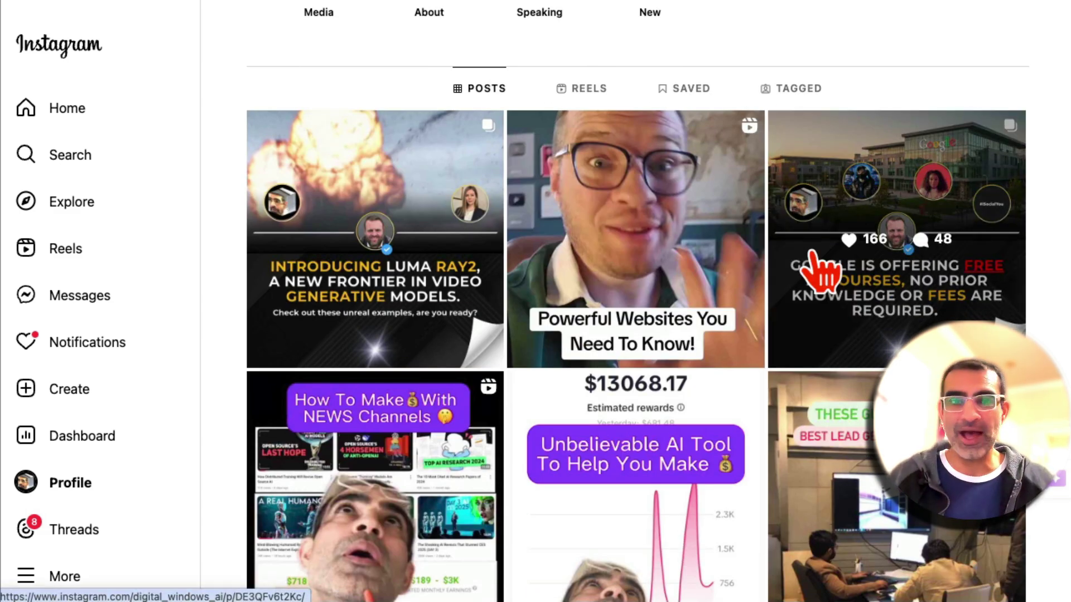
- Open the "Unbelievable AI Tool To Help You Make" reel, read its "Ssemble" caption and comments, and close it
{"action": "scroll", "coordinate": [956, 282], "scroll_direction": "down", "scroll_amount": 2}
{"action": "scroll", "coordinate": [956, 282], "scroll_direction": "down", "scroll_amount": 2}
{"action": "left_click", "coordinate": [497, 354]}
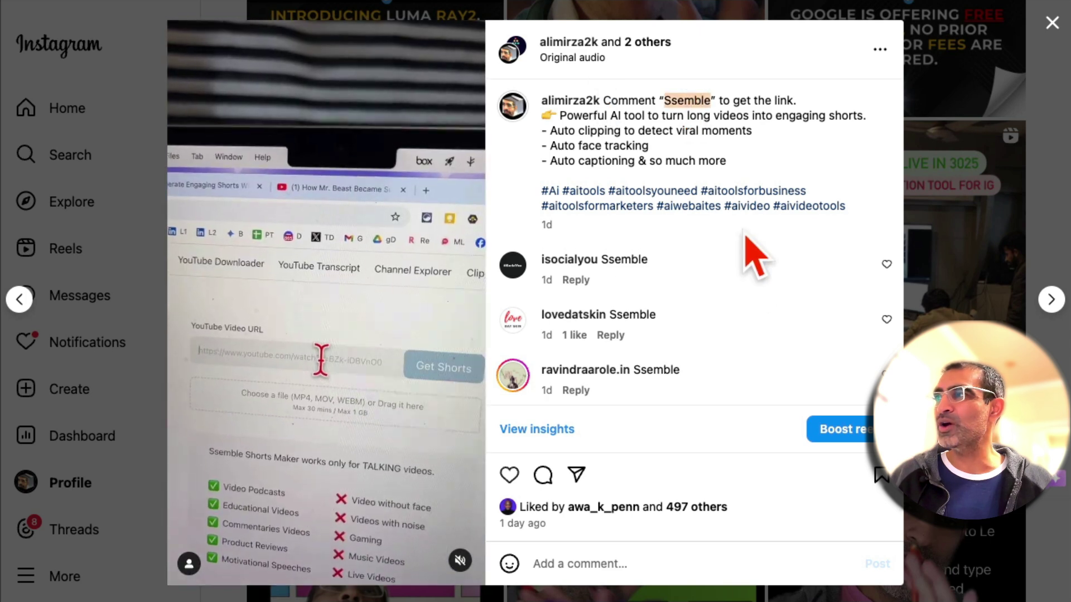
{"action": "scroll", "coordinate": [736, 313], "scroll_direction": "down", "scroll_amount": 1}
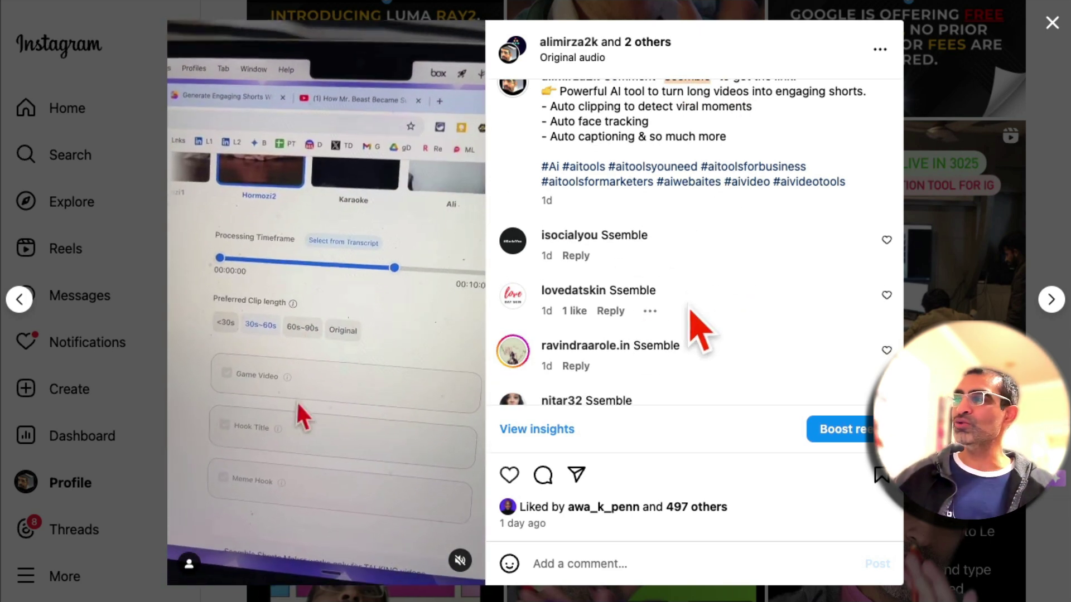
{"action": "scroll", "coordinate": [703, 312], "scroll_direction": "down", "scroll_amount": 3}
{"action": "scroll", "coordinate": [714, 332], "scroll_direction": "down", "scroll_amount": 1}
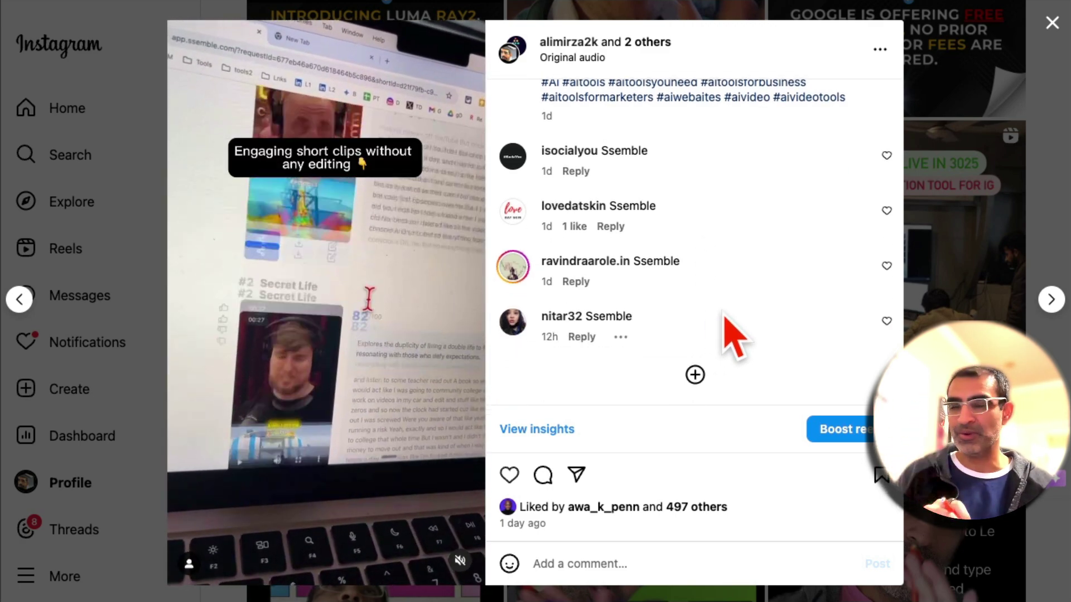
{"action": "left_click", "coordinate": [966, 300]}
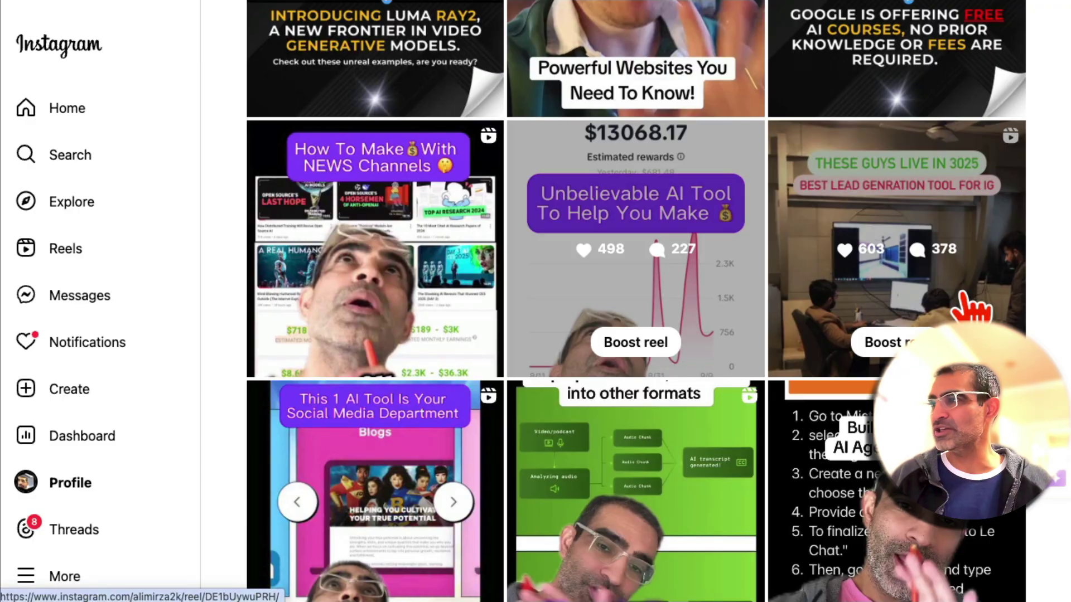
- Open the "BRO Lives In 3025" reel, highlight the keyword "syllaby" in its caption and read through the comments
{"action": "scroll", "coordinate": [965, 296], "scroll_direction": "down", "scroll_amount": 10}
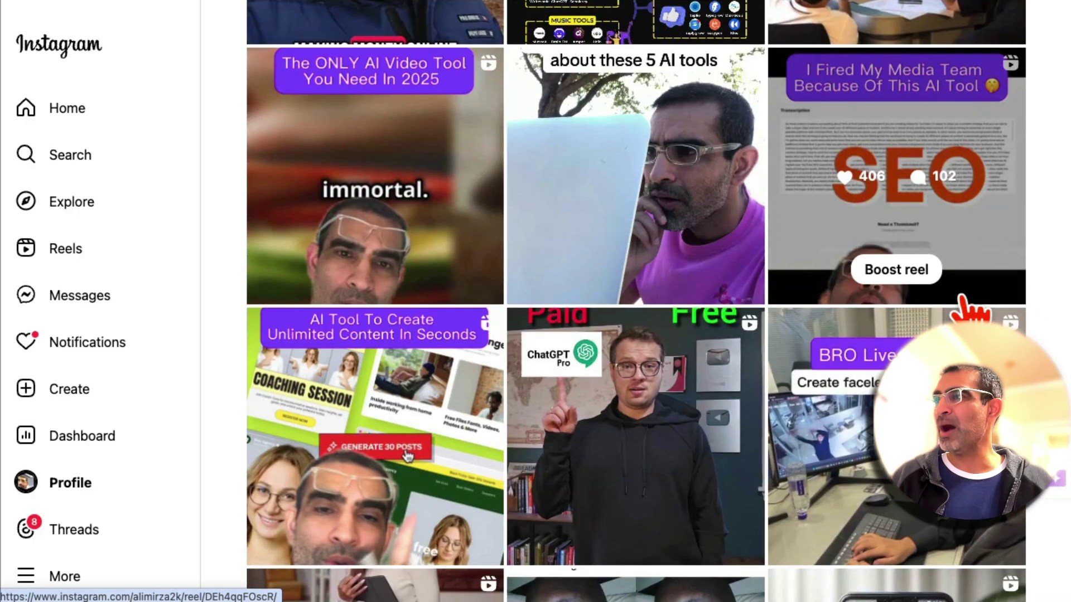
{"action": "left_click", "coordinate": [970, 318]}
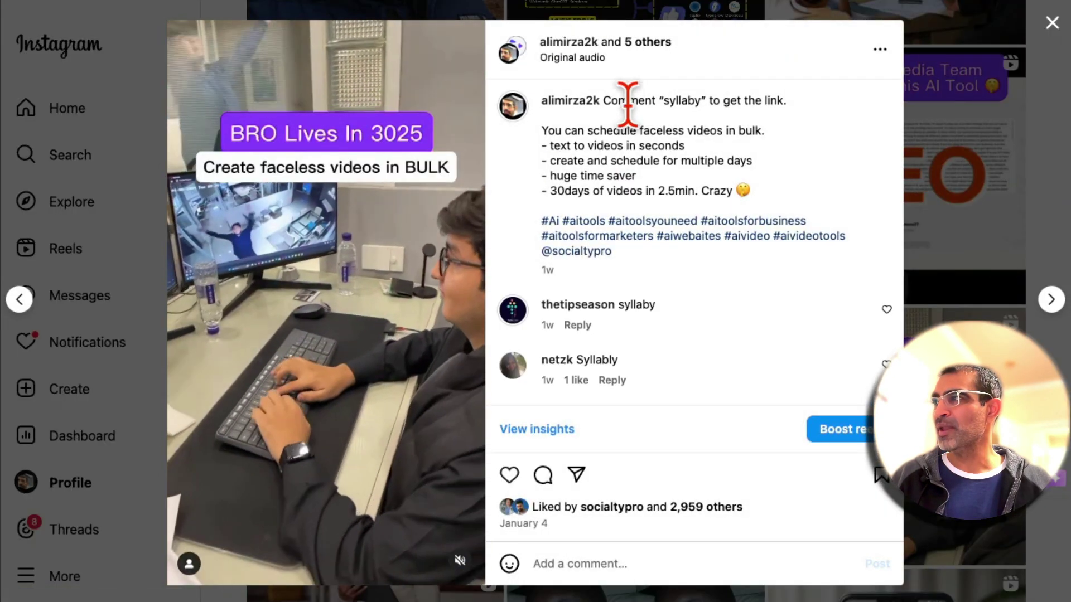
{"action": "double_click", "coordinate": [681, 101]}
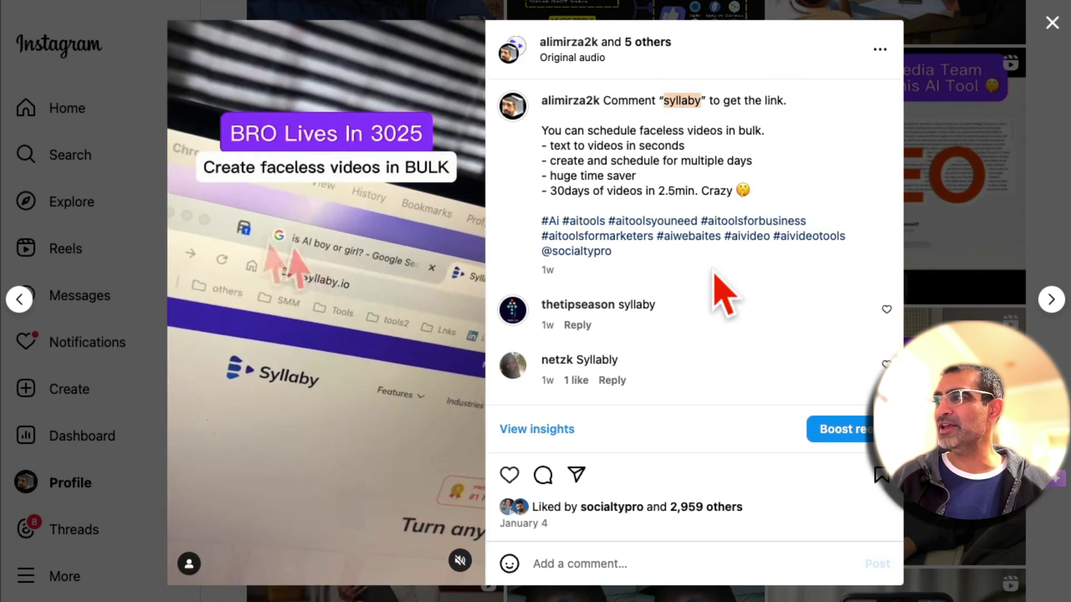
{"action": "scroll", "coordinate": [719, 301], "scroll_direction": "down", "scroll_amount": 10}
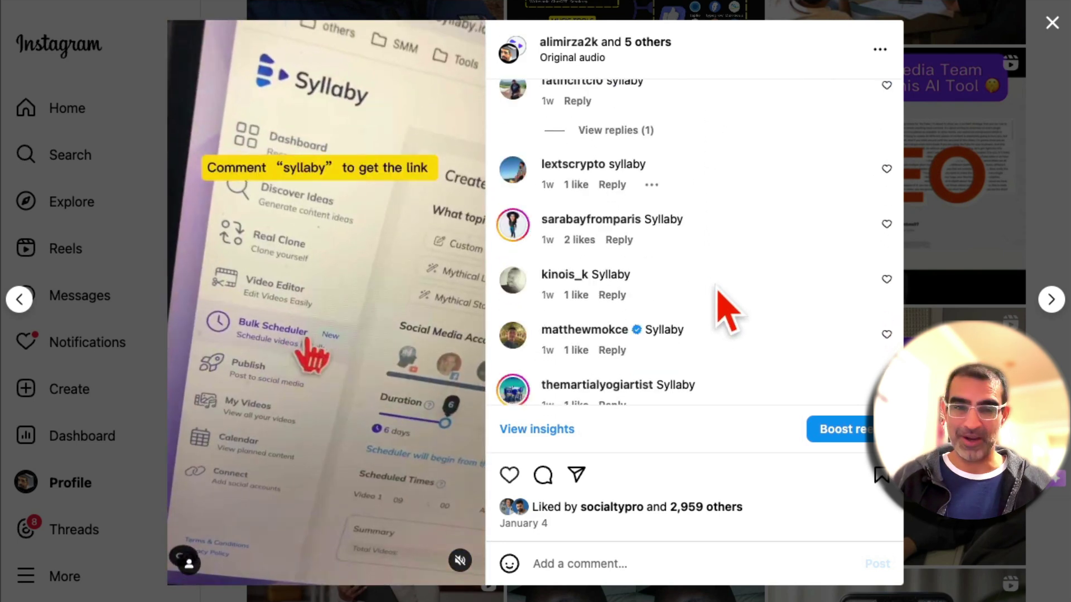
{"action": "scroll", "coordinate": [718, 311], "scroll_direction": "up", "scroll_amount": 10}
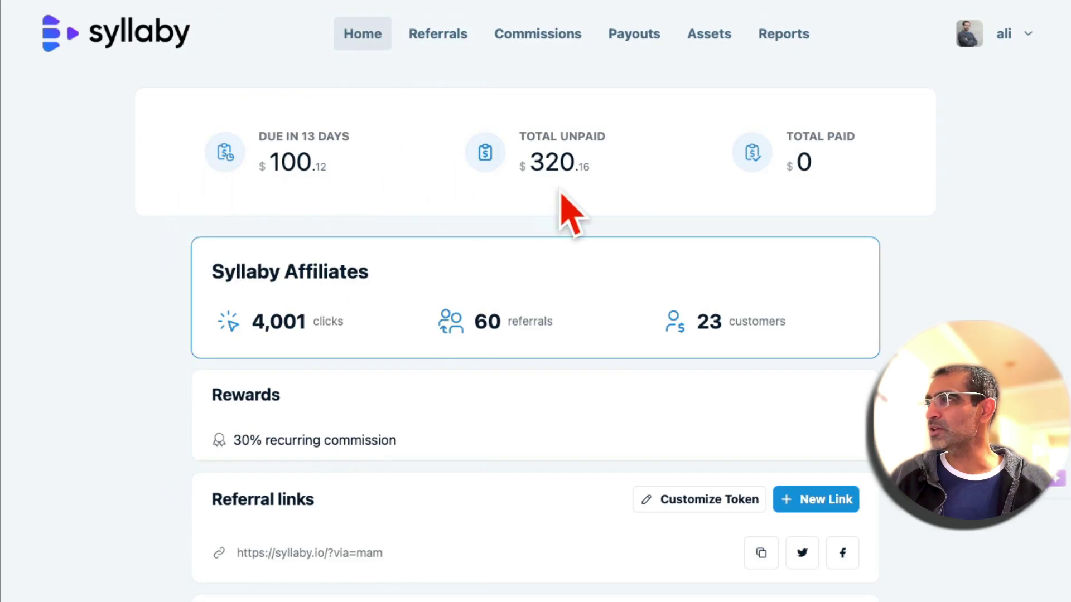
- Switch to the Syllaby affiliate dashboard and examine the total unpaid commission and the click, referral and customer figures
{"action": "left_click_drag", "start_coordinate": [520, 163], "coordinate": [610, 192]}
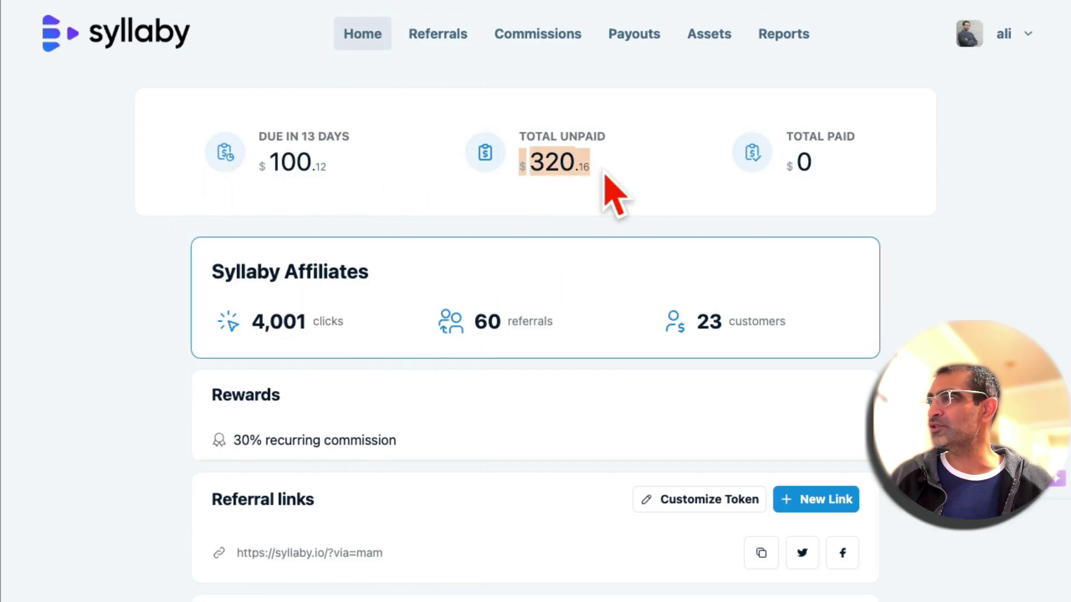
{"action": "double_click", "coordinate": [285, 321]}
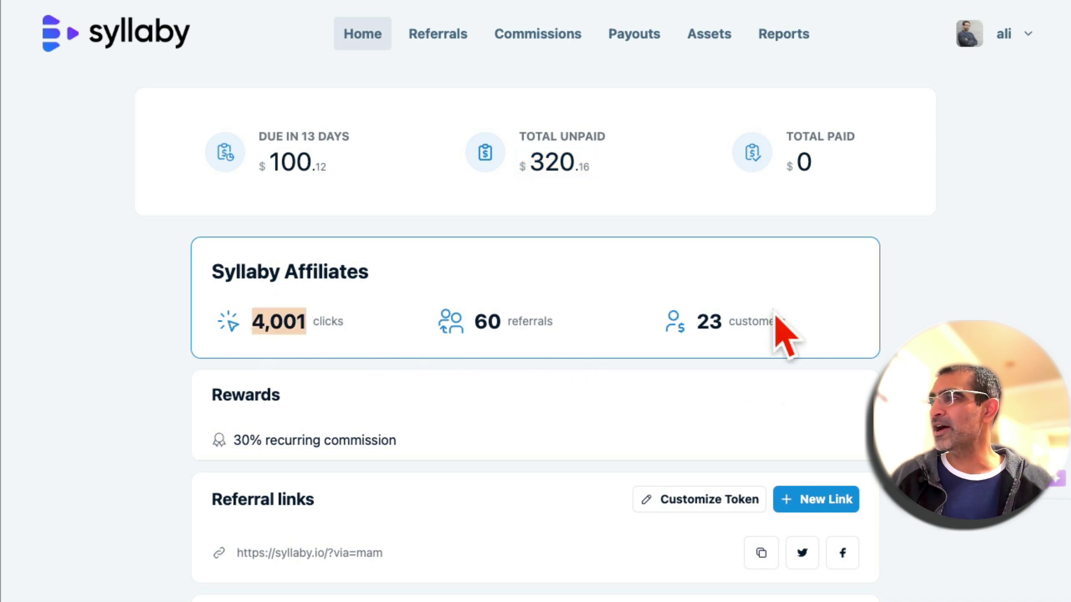
{"action": "scroll", "coordinate": [781, 396], "scroll_direction": "down", "scroll_amount": 2}
{"action": "scroll", "coordinate": [857, 407], "scroll_direction": "up", "scroll_amount": 2}
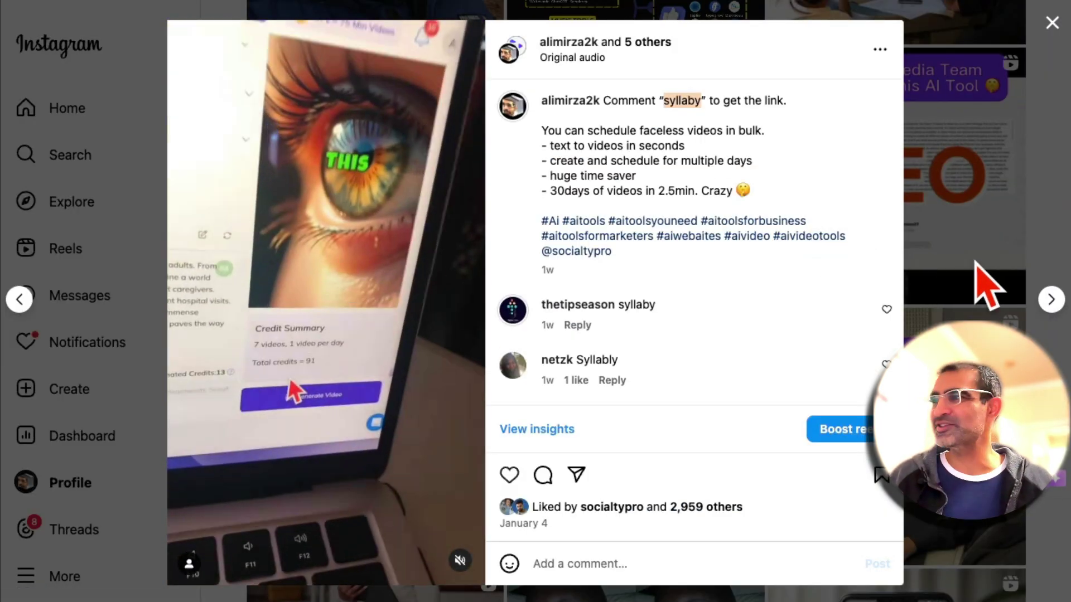
- Close the Syllaby reel on Instagram and return to the LinkDM homepage to review its headline and featured creators and brands
{"action": "left_click", "coordinate": [987, 276]}
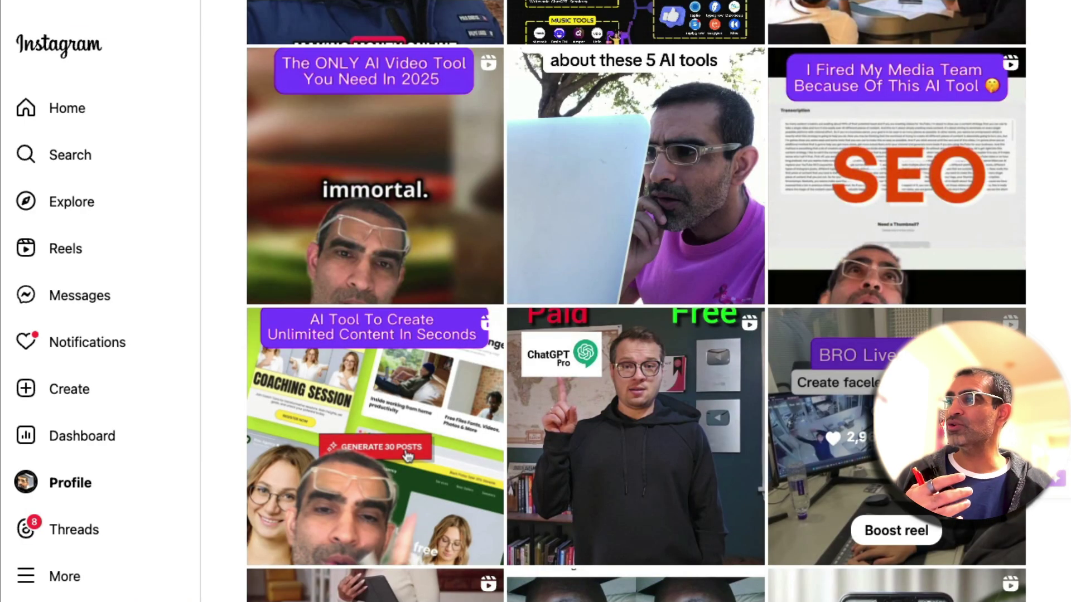
{"action": "left_click", "coordinate": [837, 441]}
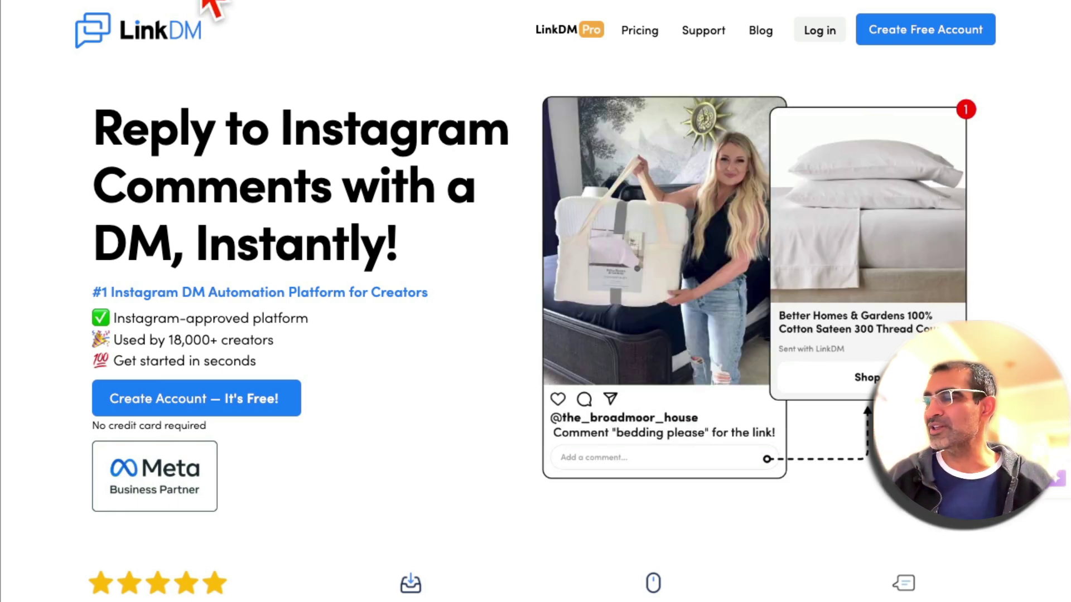
{"action": "scroll", "coordinate": [383, 291], "scroll_direction": "down", "scroll_amount": 2}
{"action": "scroll", "coordinate": [380, 284], "scroll_direction": "up", "scroll_amount": 2}
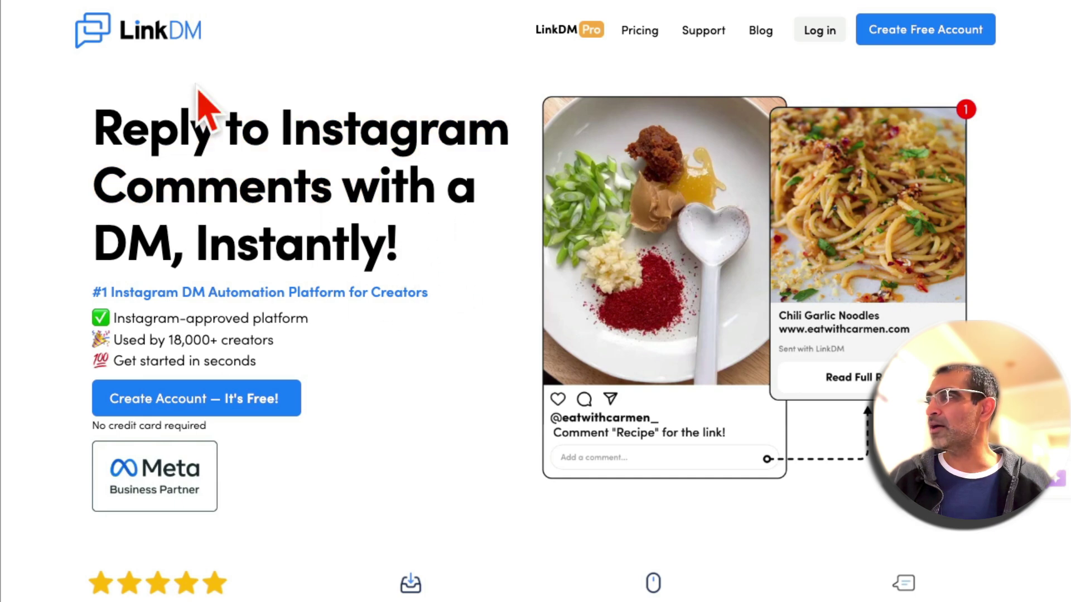
{"action": "scroll", "coordinate": [493, 306], "scroll_direction": "down", "scroll_amount": 10}
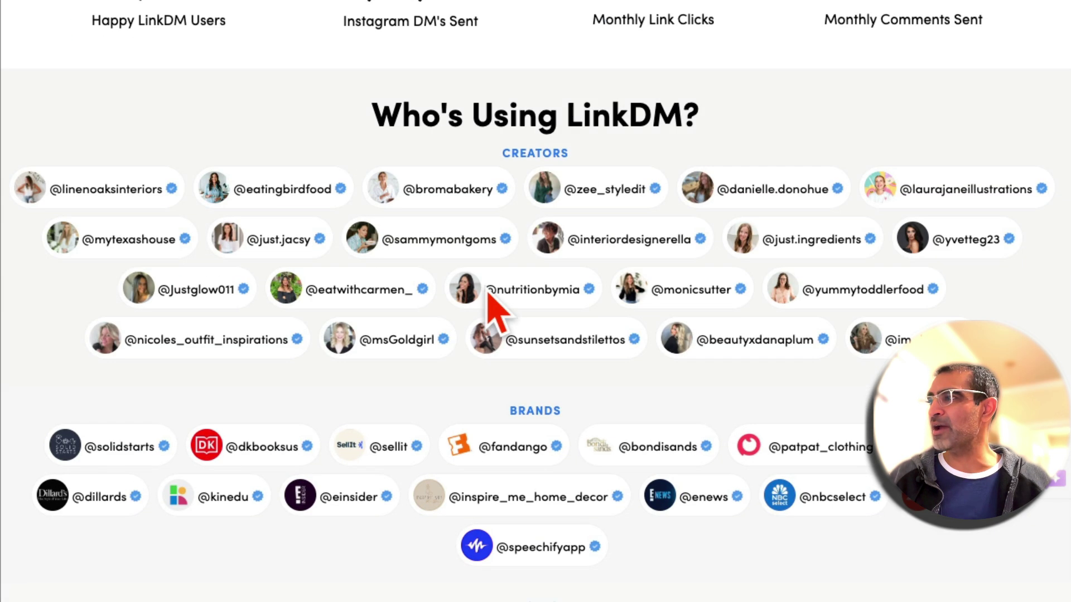
{"action": "scroll", "coordinate": [492, 306], "scroll_direction": "up", "scroll_amount": 12}
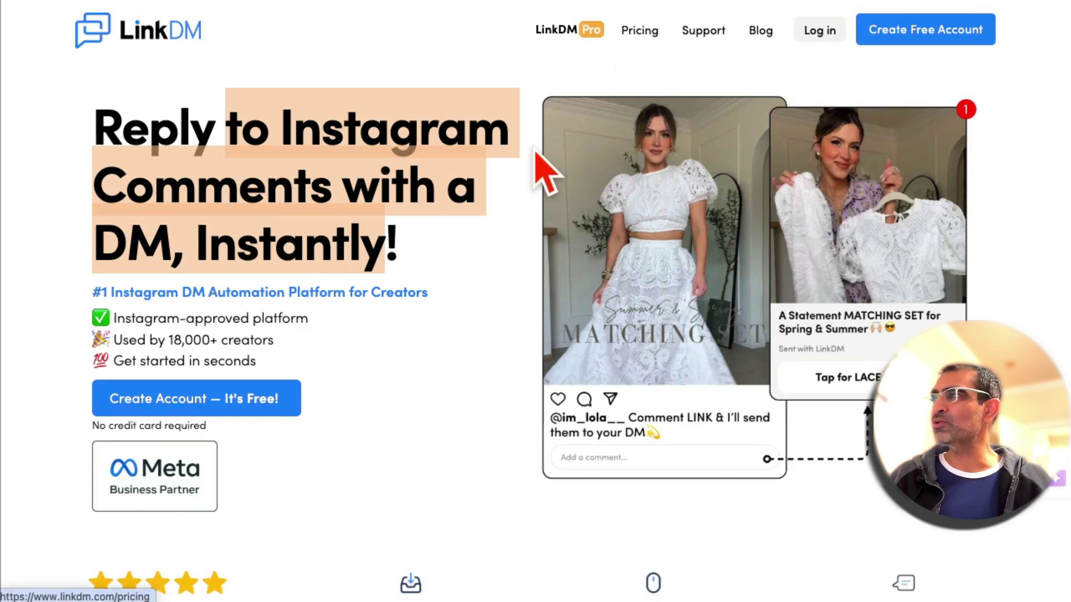
- Open the LinkDM pricing page and examine the Free plan's price, Instagram account allowance and monthly DM limit
{"action": "left_click", "coordinate": [640, 30]}
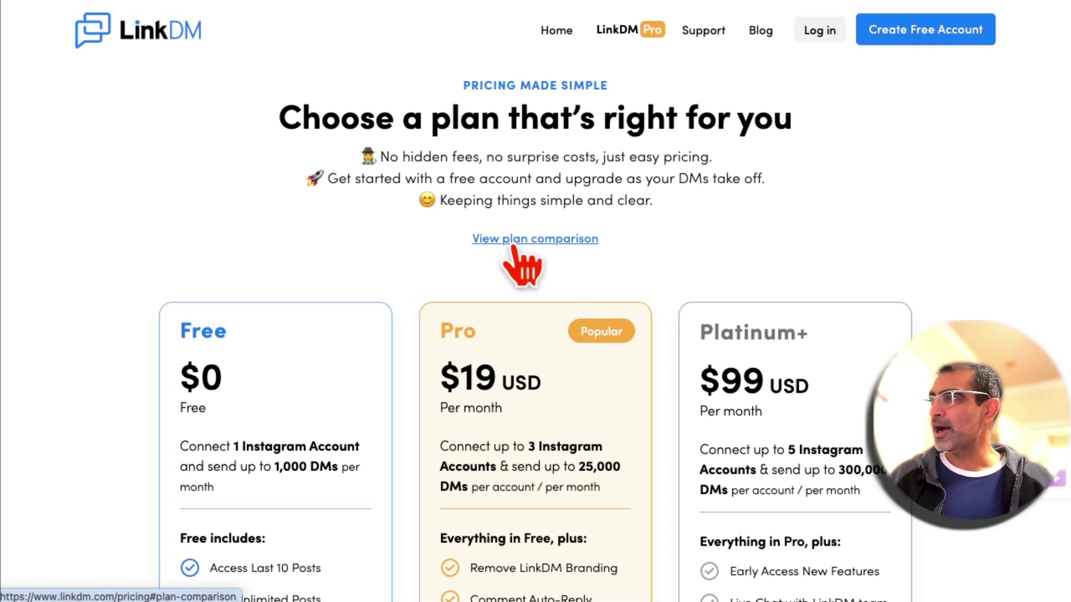
{"action": "scroll", "coordinate": [522, 263], "scroll_direction": "down", "scroll_amount": 2}
{"action": "scroll", "coordinate": [509, 258], "scroll_direction": "down", "scroll_amount": 1}
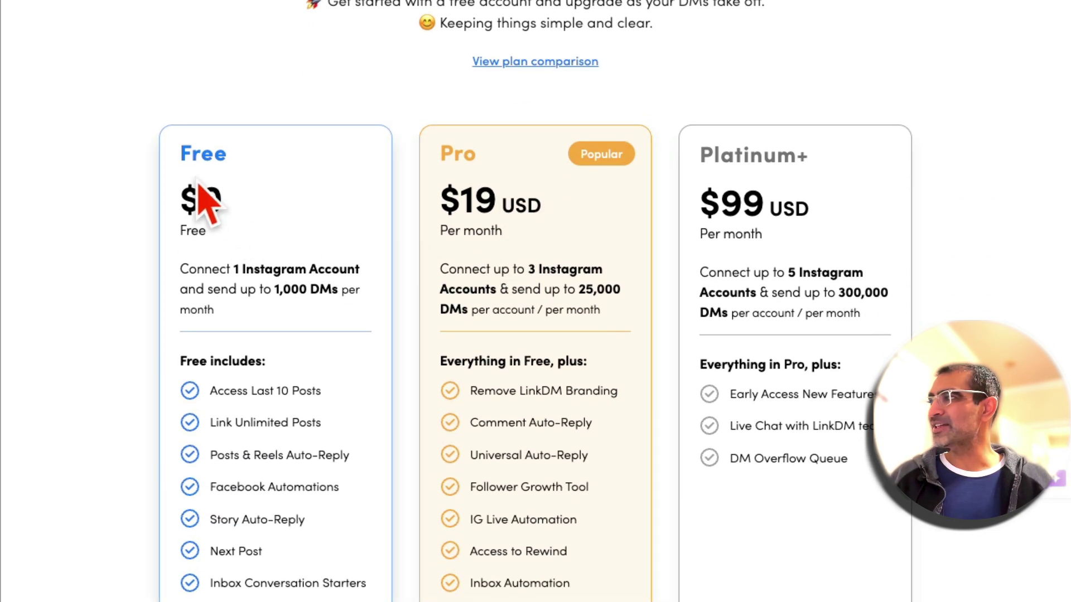
{"action": "left_click_drag", "start_coordinate": [306, 316], "coordinate": [178, 204]}
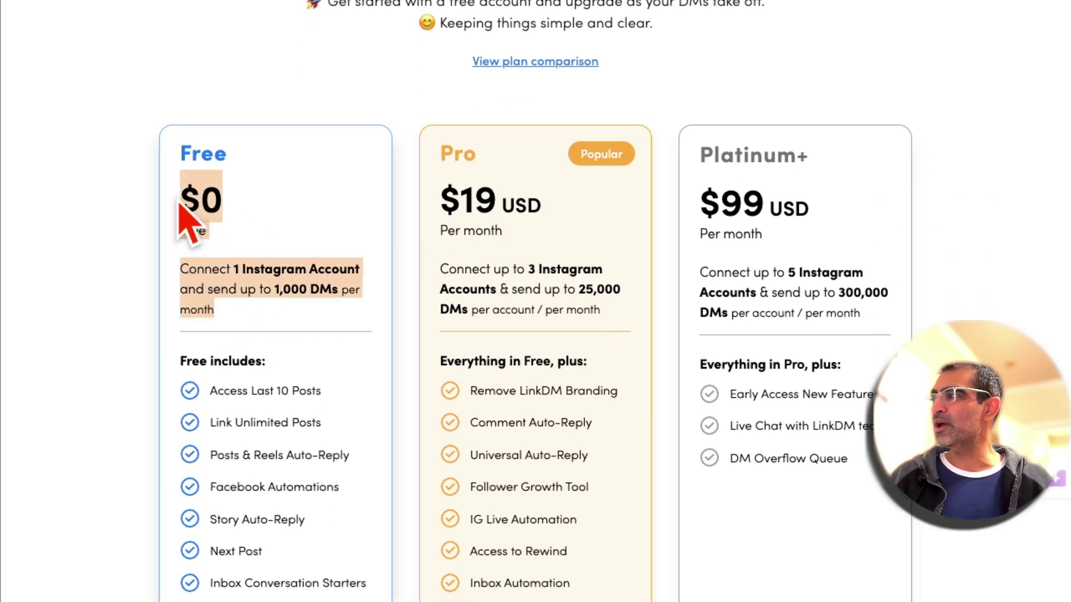
{"action": "left_click", "coordinate": [264, 329]}
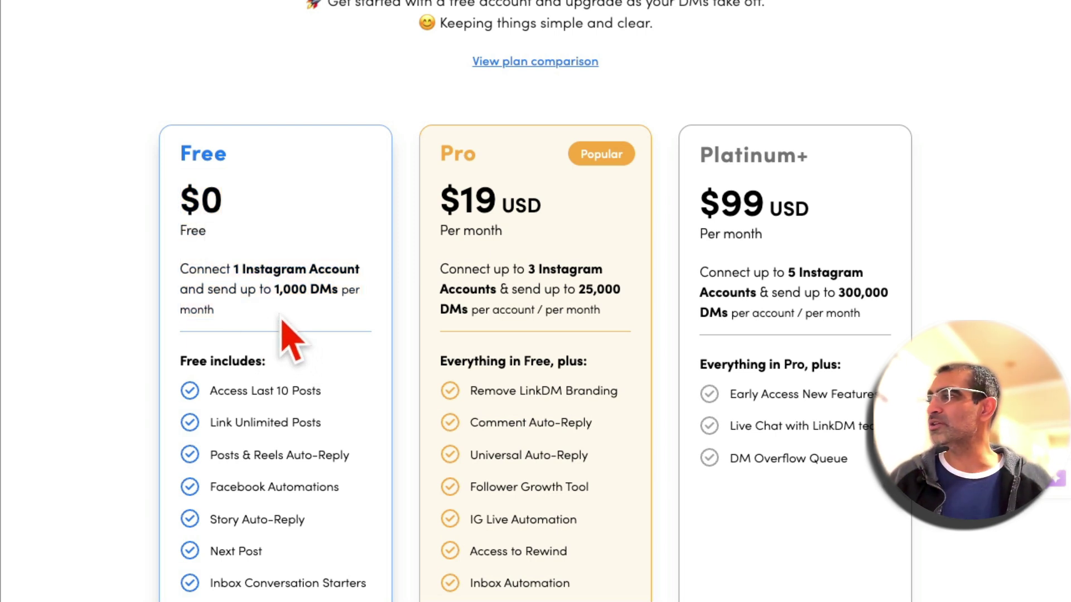
{"action": "left_click_drag", "start_coordinate": [270, 297], "coordinate": [334, 301]}
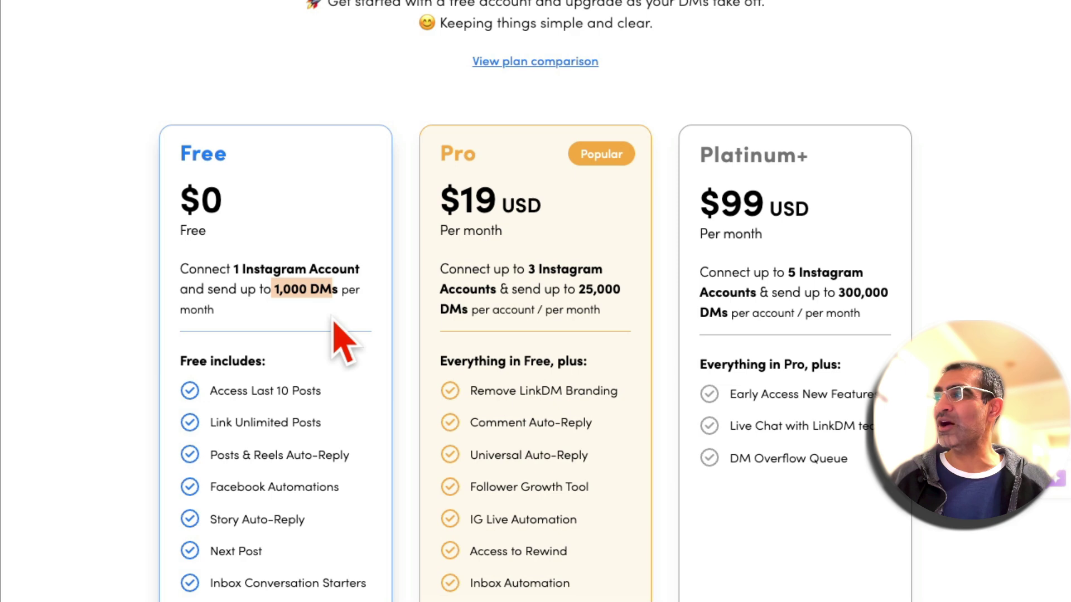
- Examine the Free plan's list of included features and compare it with the Pro and Platinum+ plans
{"action": "scroll", "coordinate": [333, 321], "scroll_direction": "down", "scroll_amount": 2}
{"action": "left_click_drag", "start_coordinate": [270, 264], "coordinate": [306, 537]}
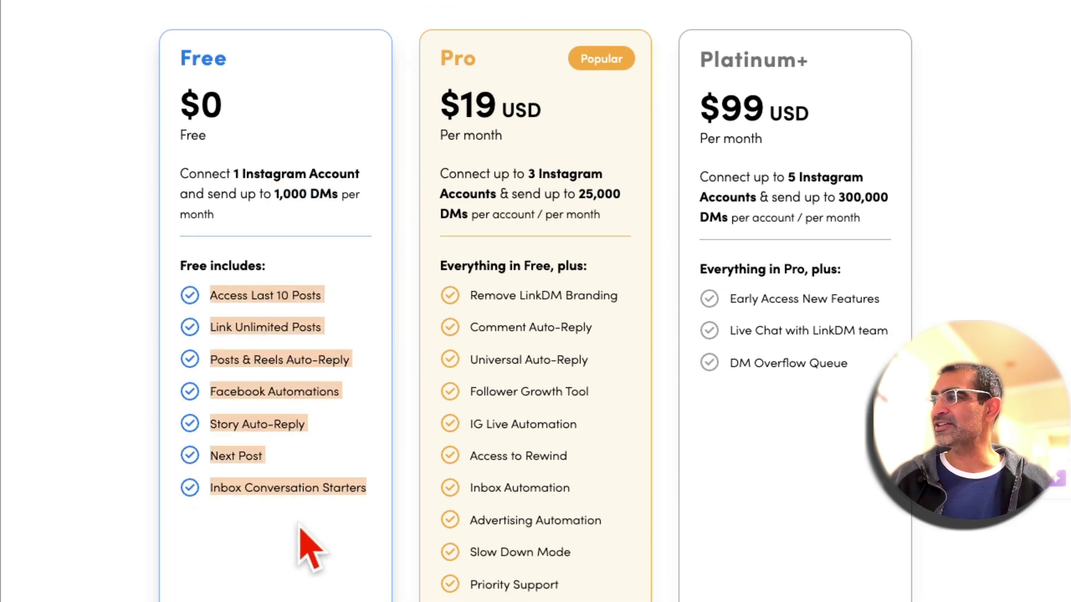
{"action": "left_click", "coordinate": [316, 342]}
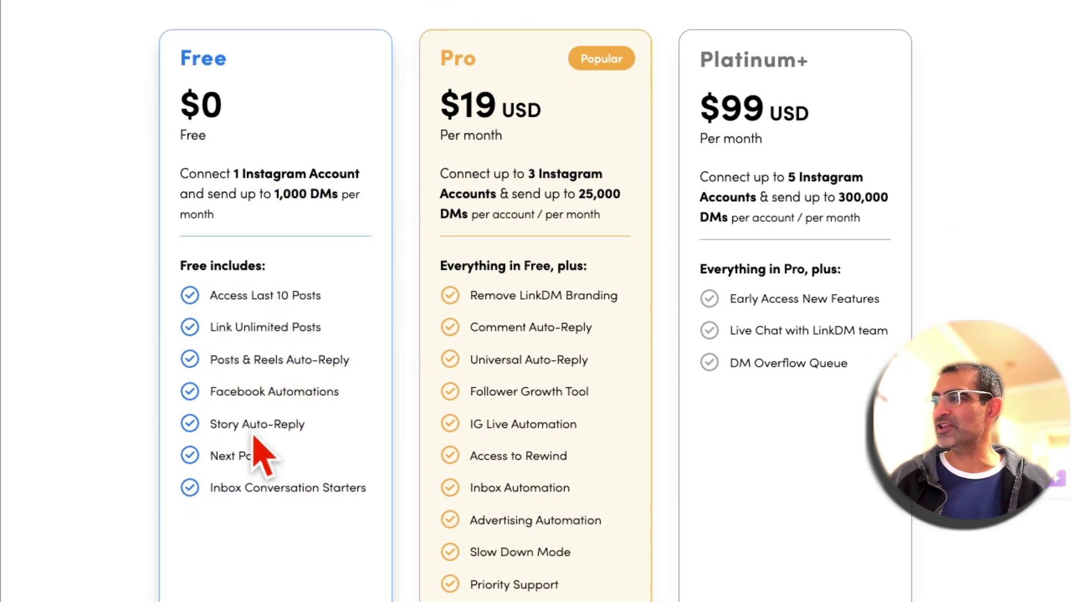
{"action": "scroll", "coordinate": [263, 454], "scroll_direction": "down", "scroll_amount": 5}
{"action": "scroll", "coordinate": [258, 454], "scroll_direction": "up", "scroll_amount": 6}
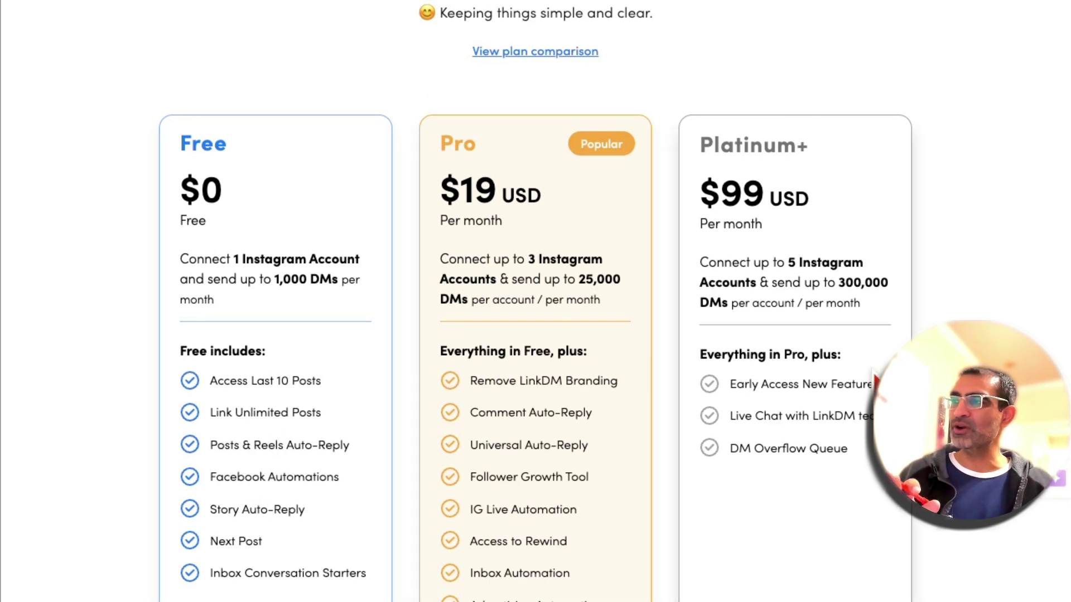
- Review the remaining features of the Free, Pro and Platinum+ plans, down to the Agency plan's price and limits
{"action": "scroll", "coordinate": [412, 343], "scroll_direction": "down", "scroll_amount": 2}
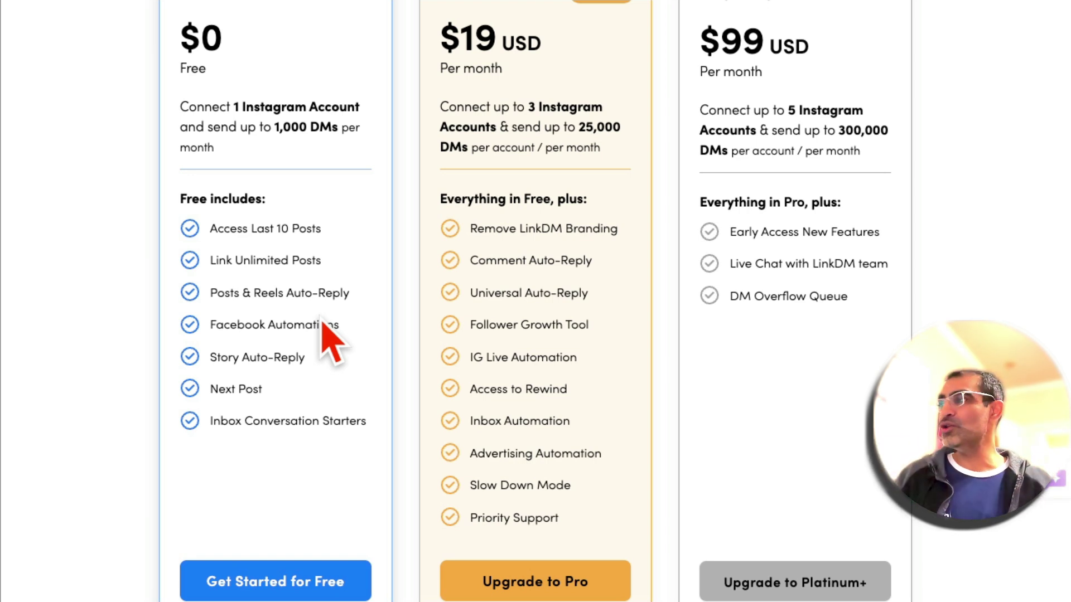
{"action": "scroll", "coordinate": [327, 280], "scroll_direction": "down", "scroll_amount": 2}
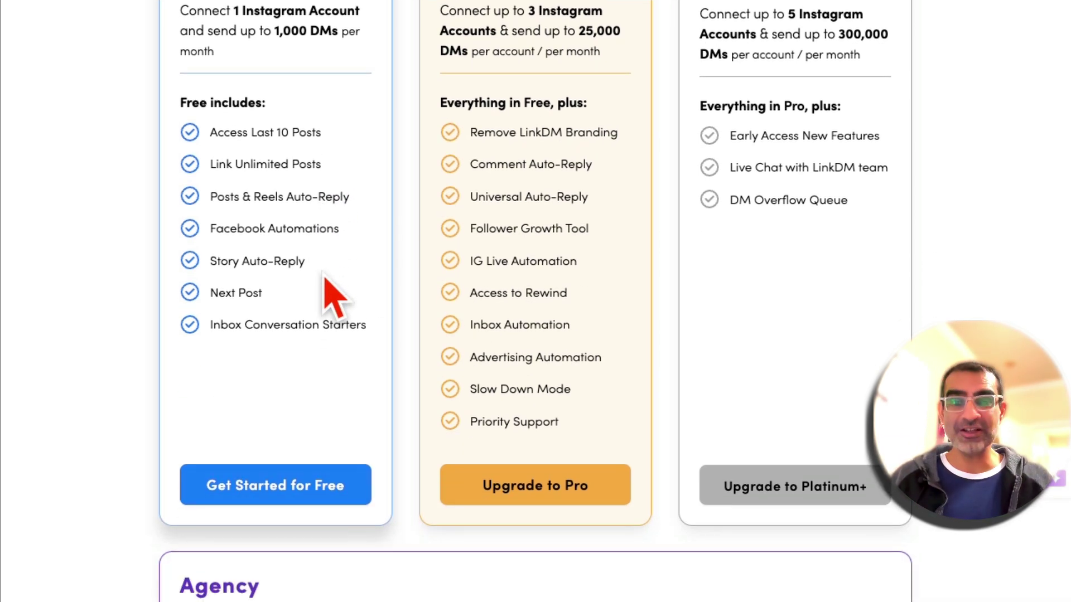
{"action": "scroll", "coordinate": [334, 296], "scroll_direction": "down", "scroll_amount": 2}
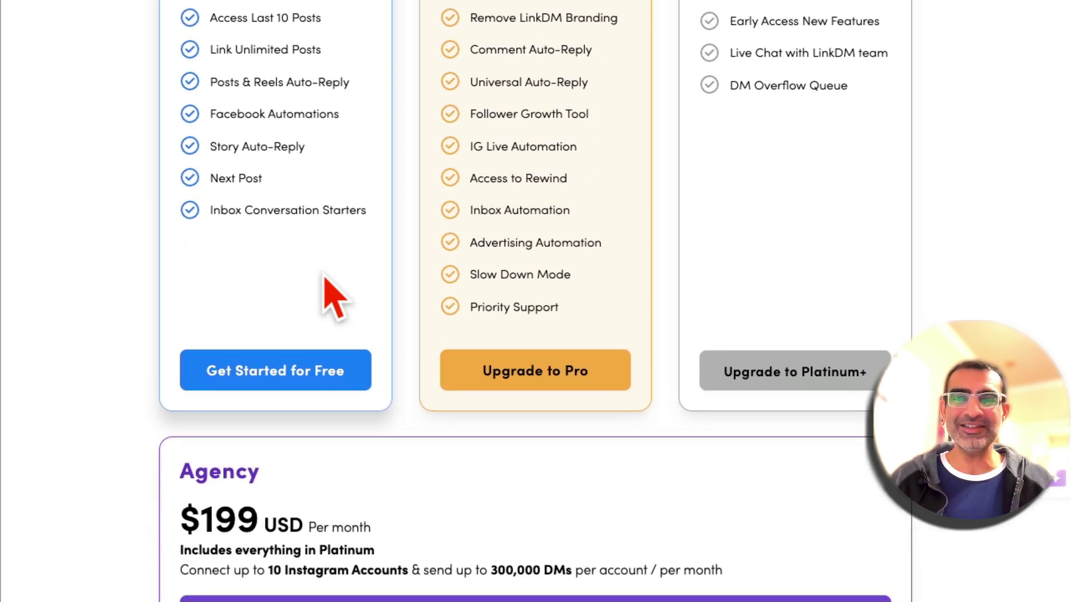
{"action": "scroll", "coordinate": [322, 272], "scroll_direction": "down", "scroll_amount": 3}
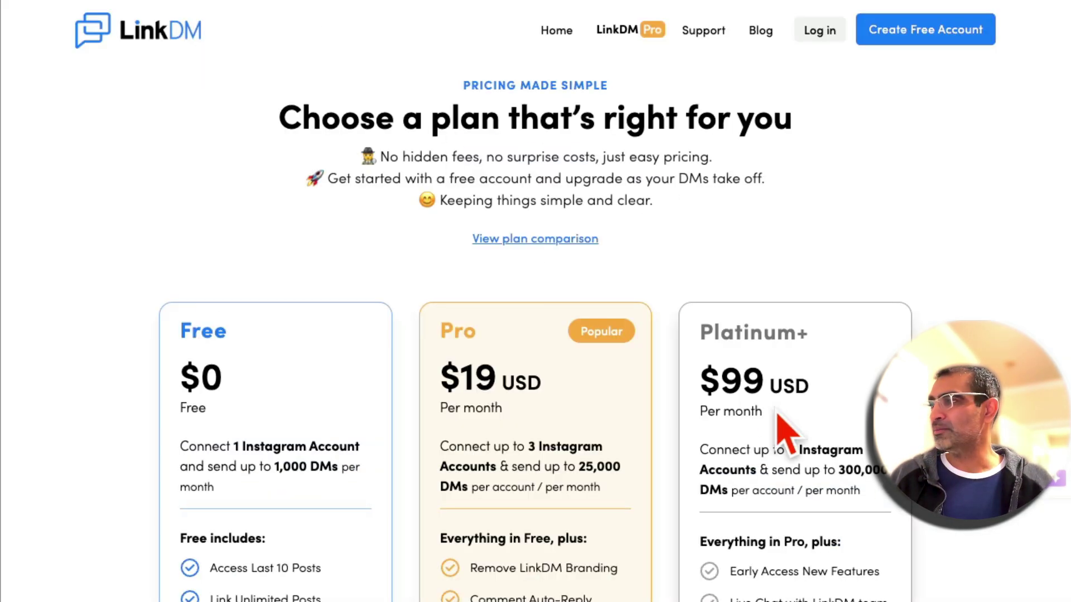
- Compare the Instagram account and monthly DM allowances of the plans, highlighting the Free plan's allowance text
{"action": "scroll", "coordinate": [781, 440], "scroll_direction": "down", "scroll_amount": 5}
{"action": "scroll", "coordinate": [779, 425], "scroll_direction": "up", "scroll_amount": 4}
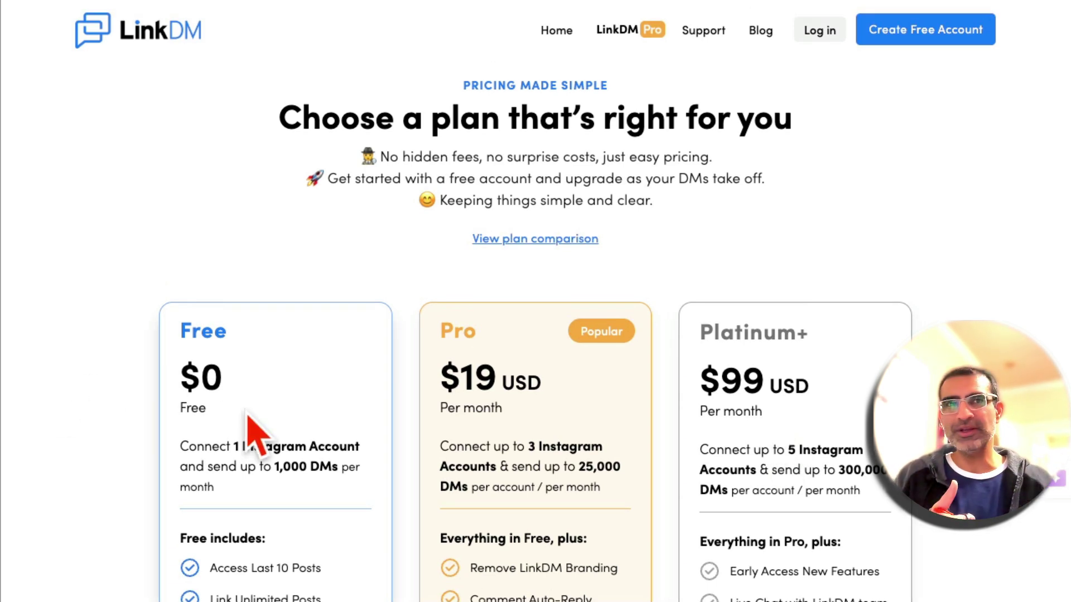
{"action": "scroll", "coordinate": [278, 390], "scroll_direction": "down", "scroll_amount": 3}
{"action": "left_click_drag", "start_coordinate": [259, 319], "coordinate": [296, 363]}
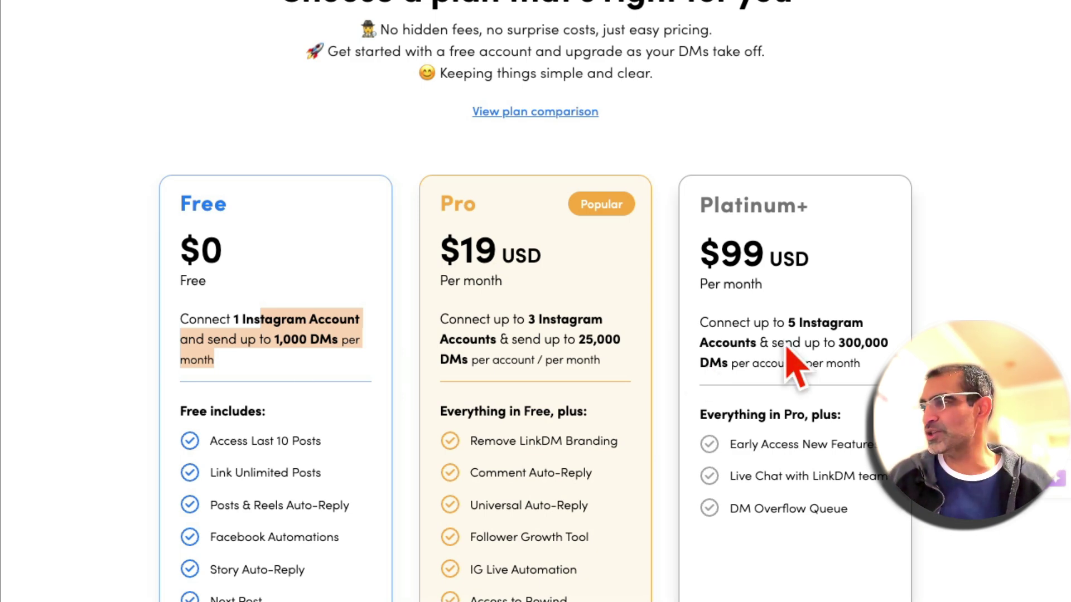
- Return to the LinkDM homepage, log in to the dashboard and check the list of connected Instagram profiles
{"action": "scroll", "coordinate": [785, 288], "scroll_direction": "up", "scroll_amount": 3}
{"action": "left_click", "coordinate": [122, 23]}
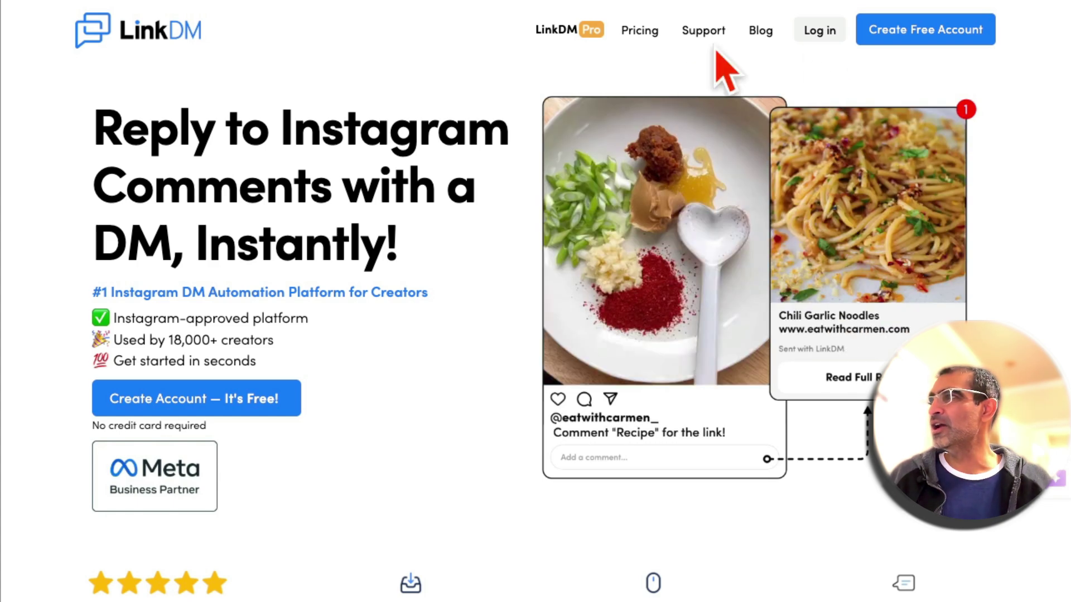
{"action": "left_click", "coordinate": [818, 31]}
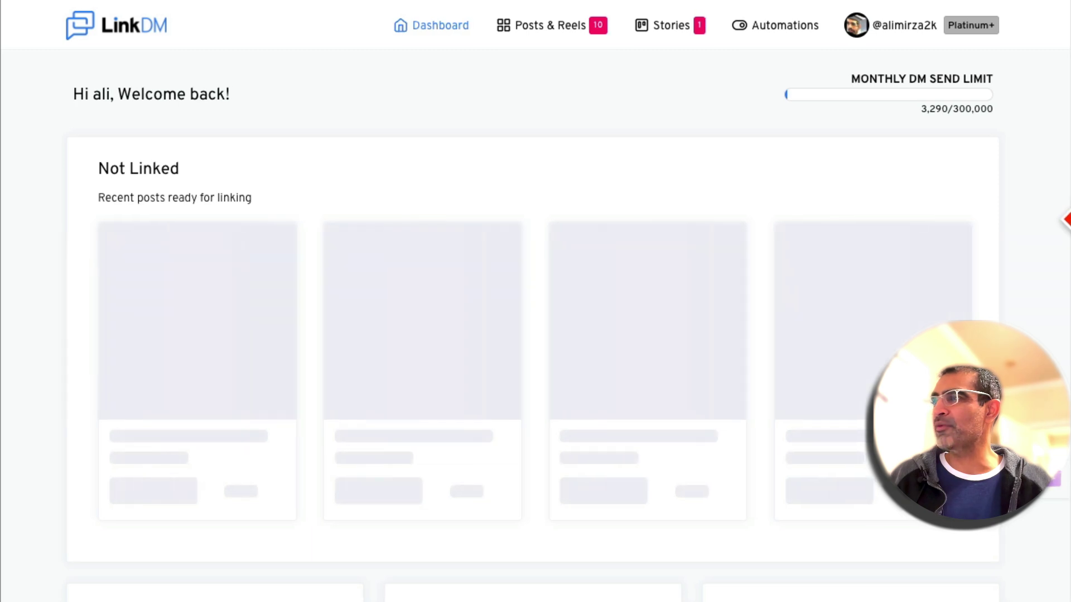
{"action": "left_click", "coordinate": [924, 26]}
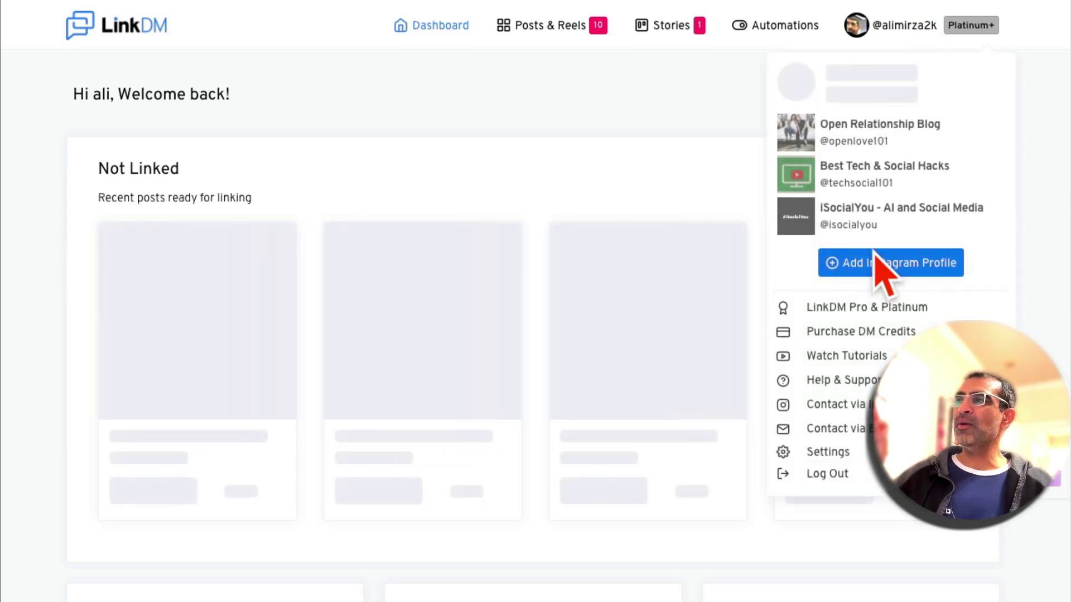
{"action": "left_click", "coordinate": [654, 139]}
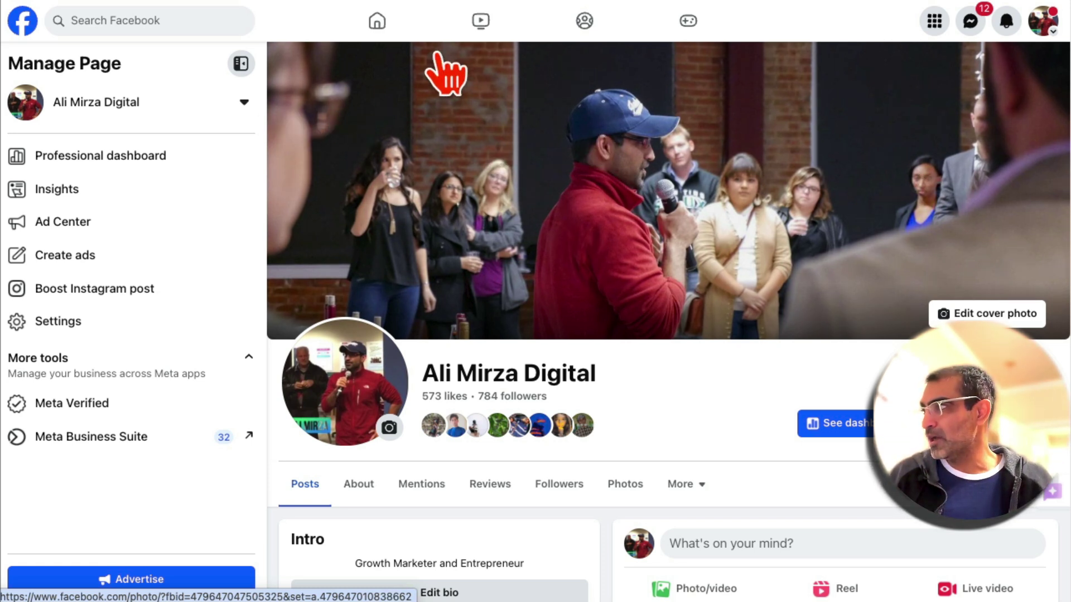
- Open the Facebook Page's settings and go through the categories to its permissions and linked accounts
{"action": "left_click", "coordinate": [84, 323]}
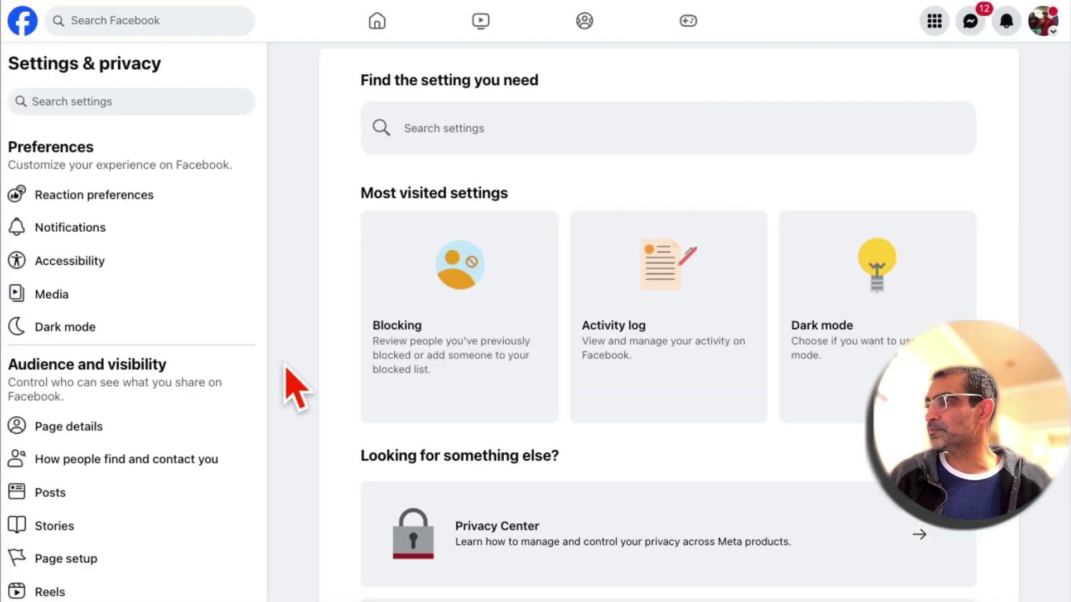
{"action": "scroll", "coordinate": [295, 390], "scroll_direction": "down", "scroll_amount": 2}
{"action": "scroll", "coordinate": [148, 395], "scroll_direction": "down", "scroll_amount": 5}
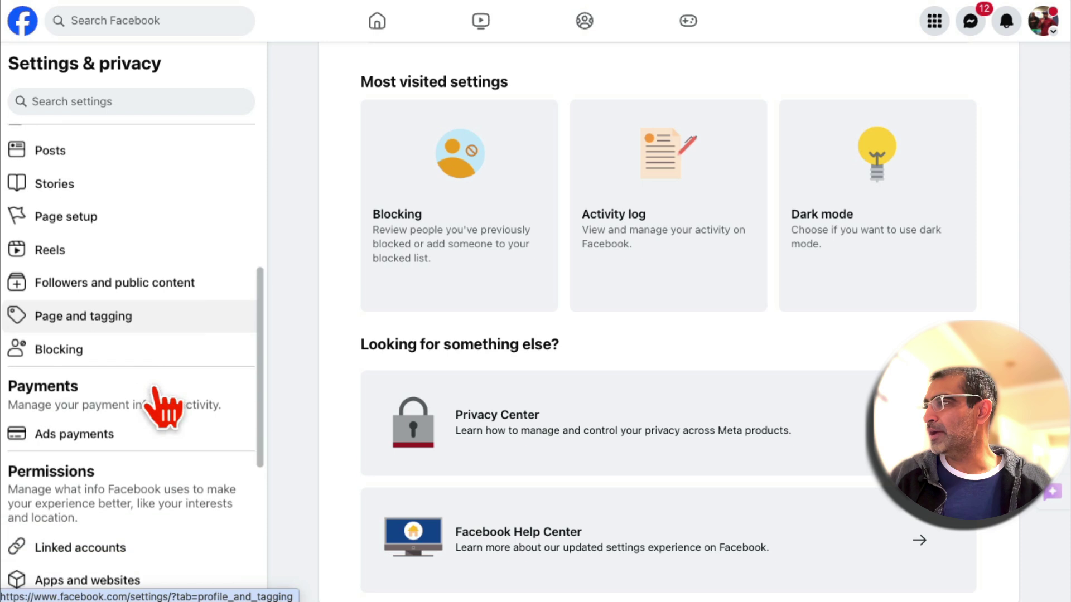
{"action": "scroll", "coordinate": [161, 410], "scroll_direction": "down", "scroll_amount": 4}
{"action": "left_click", "coordinate": [97, 351]}
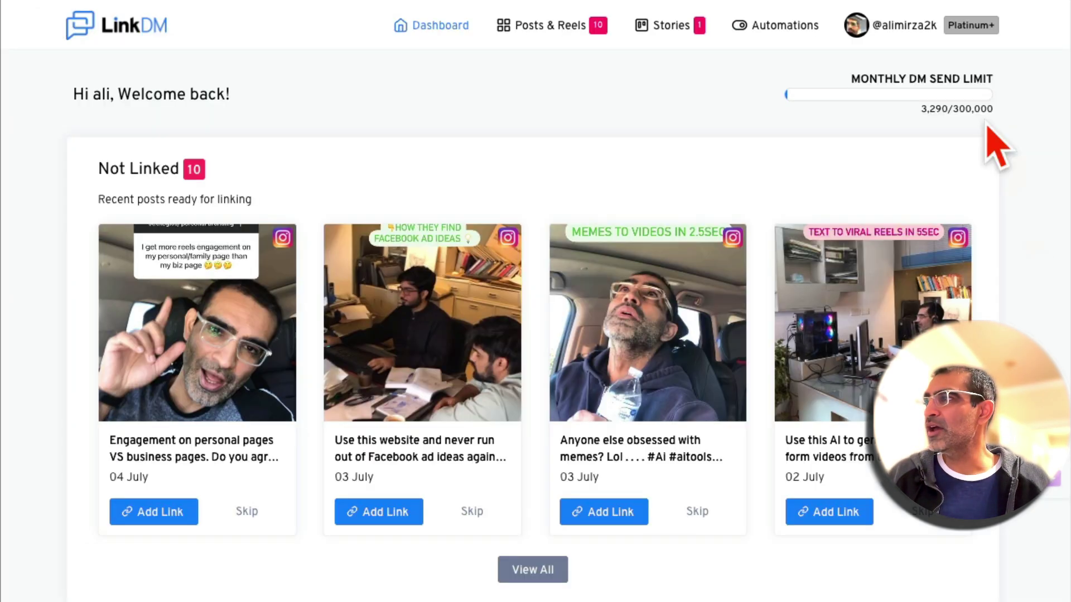
- Back on the LinkDM dashboard, check the connected profiles and examine the messages sent, link clicks and 30-day analytics
{"action": "left_click", "coordinate": [947, 32]}
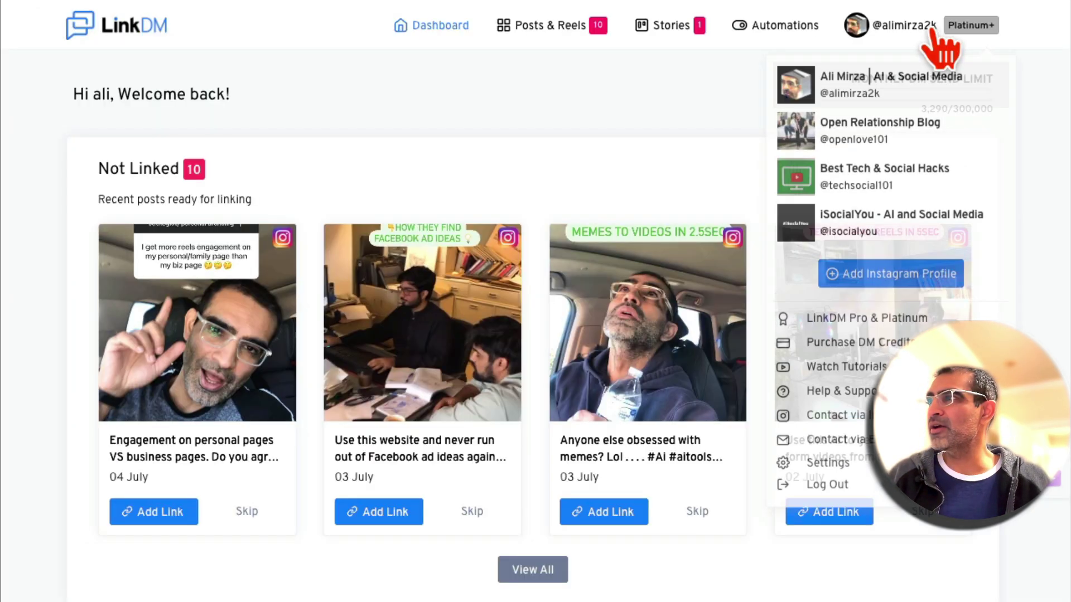
{"action": "left_click", "coordinate": [1033, 271]}
{"action": "scroll", "coordinate": [778, 290], "scroll_direction": "down", "scroll_amount": 10}
{"action": "scroll", "coordinate": [860, 318], "scroll_direction": "up", "scroll_amount": 8}
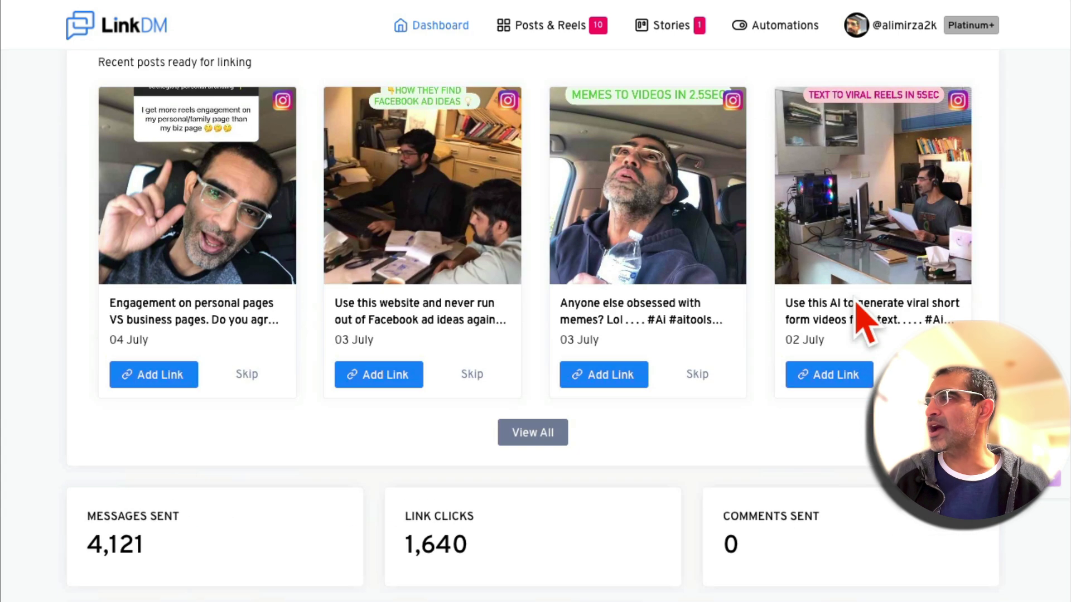
{"action": "scroll", "coordinate": [813, 263], "scroll_direction": "down", "scroll_amount": 15}
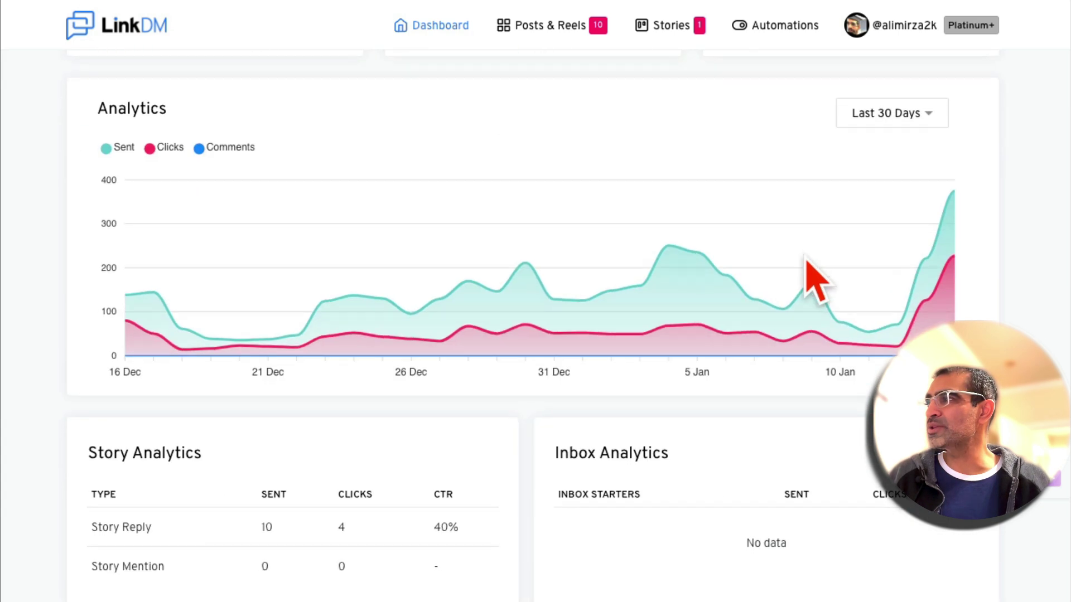
{"action": "scroll", "coordinate": [524, 390], "scroll_direction": "up", "scroll_amount": 10}
{"action": "scroll", "coordinate": [524, 435], "scroll_direction": "up", "scroll_amount": 6}
- Look over the Posts & Reels page with its All Posts list and open the Stories page
{"action": "left_click", "coordinate": [544, 27]}
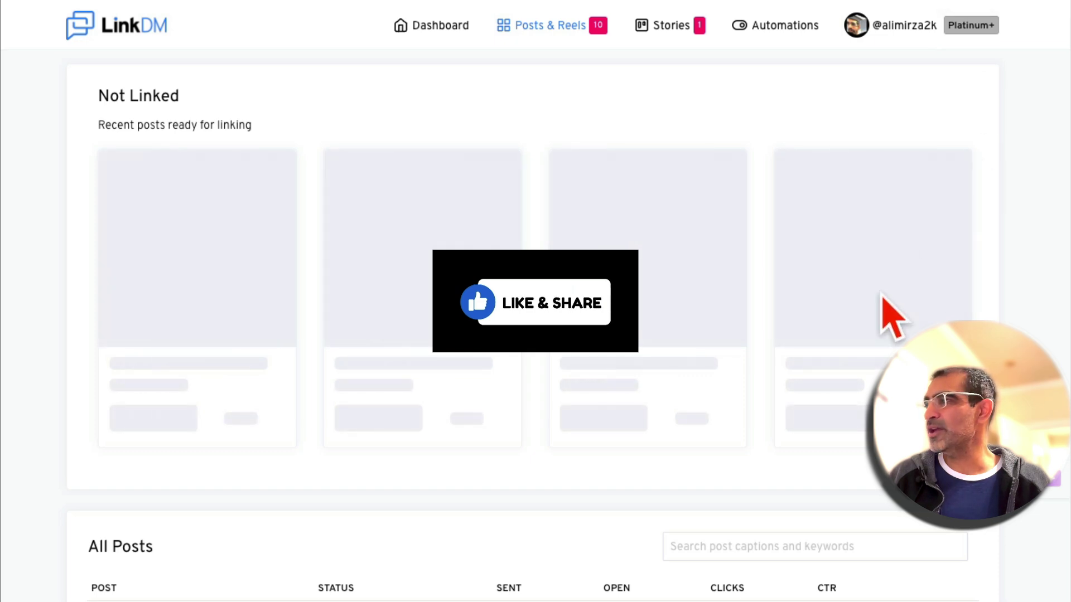
{"action": "scroll", "coordinate": [884, 301], "scroll_direction": "down", "scroll_amount": 8}
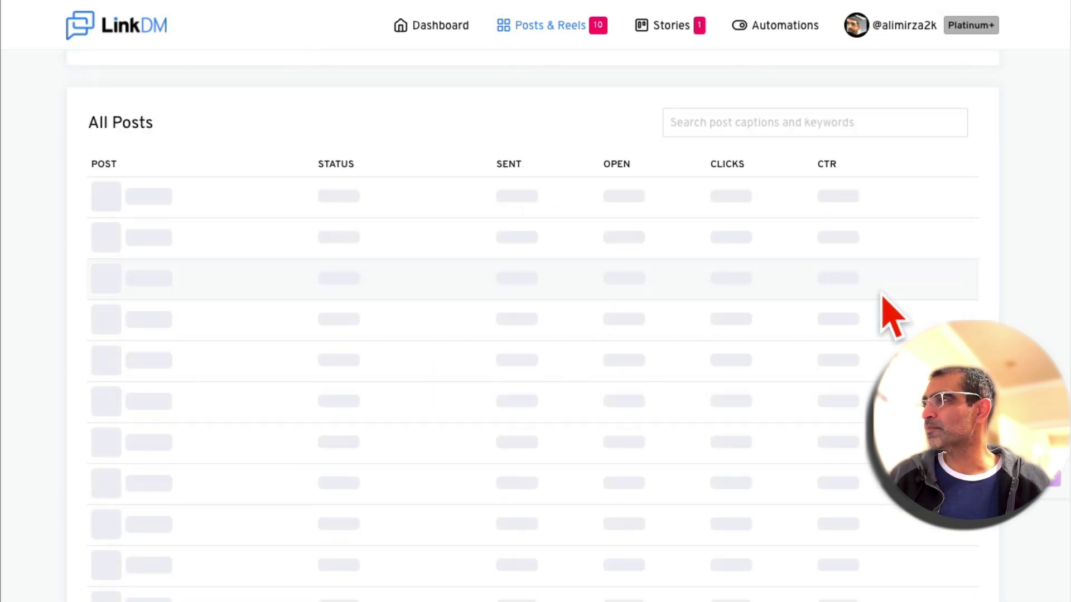
{"action": "left_click", "coordinate": [673, 26]}
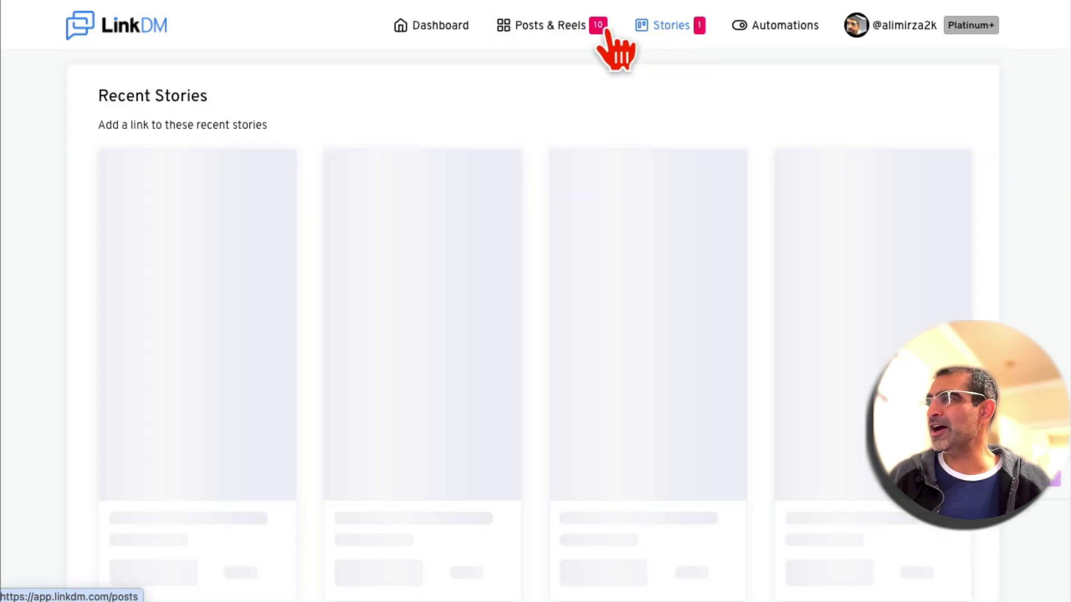
- Return to the Posts & Reels page and review the recent posts that are not linked yet
{"action": "left_click", "coordinate": [583, 25]}
{"action": "scroll", "coordinate": [674, 318], "scroll_direction": "down", "scroll_amount": 5}
{"action": "scroll", "coordinate": [674, 318], "scroll_direction": "up", "scroll_amount": 5}
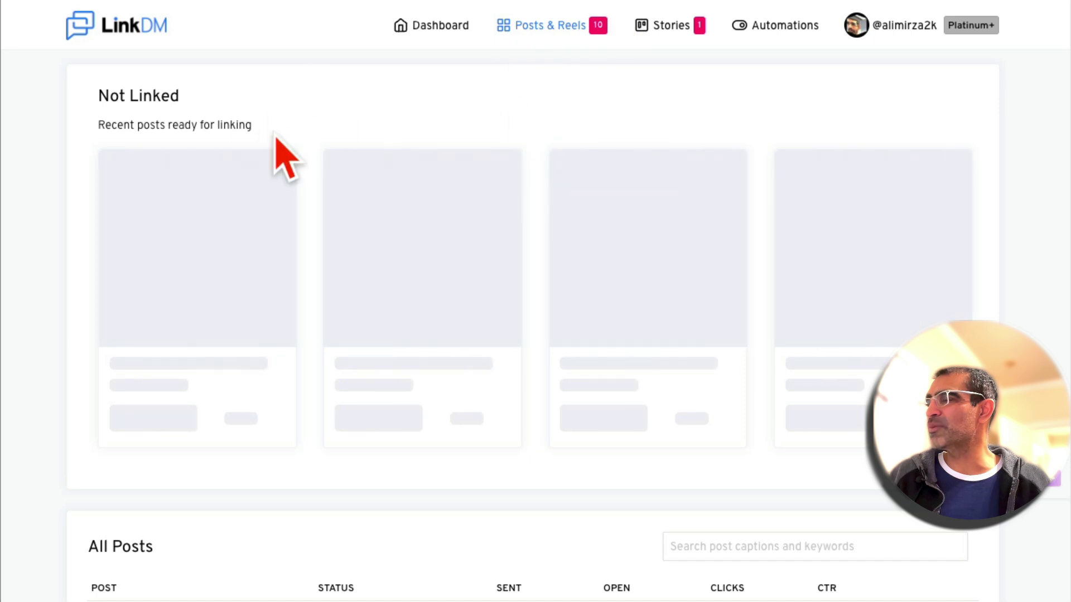
{"action": "mouse_move", "coordinate": [765, 28]}
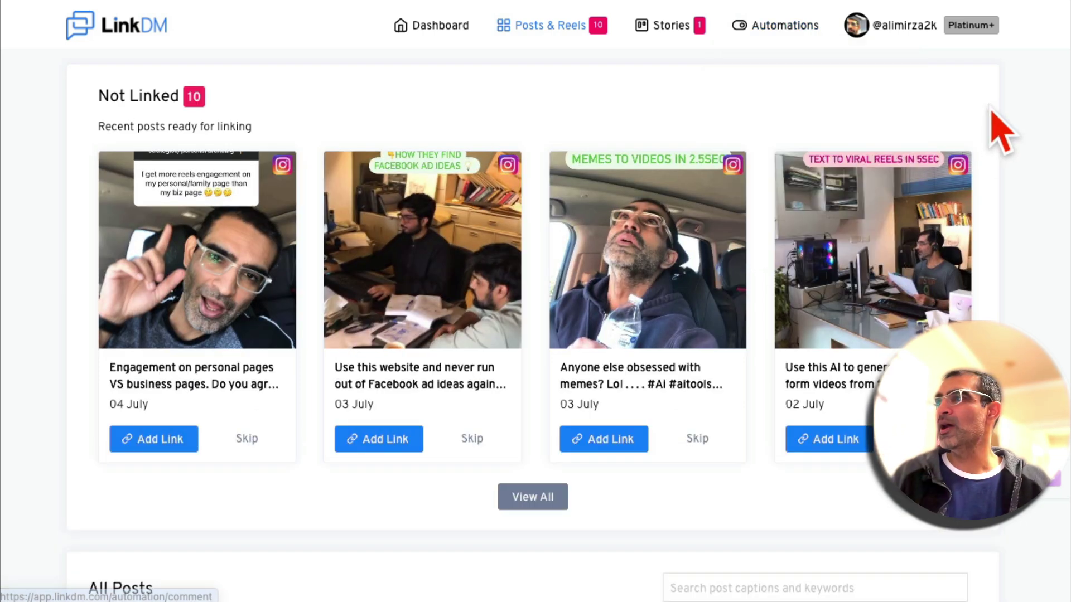
{"action": "scroll", "coordinate": [544, 291], "scroll_direction": "down", "scroll_amount": 6}
{"action": "scroll", "coordinate": [578, 298], "scroll_direction": "up", "scroll_amount": 6}
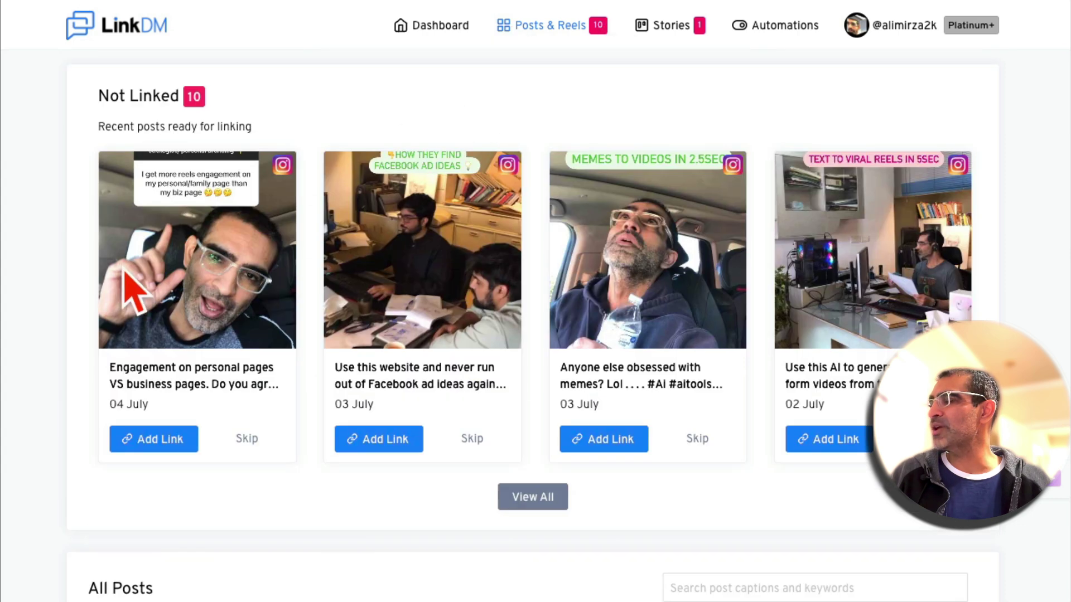
- Examine the sent, open, clicks and CTR figures of the linked Instagram posts in the All Posts list
{"action": "scroll", "coordinate": [712, 311], "scroll_direction": "down", "scroll_amount": 6}
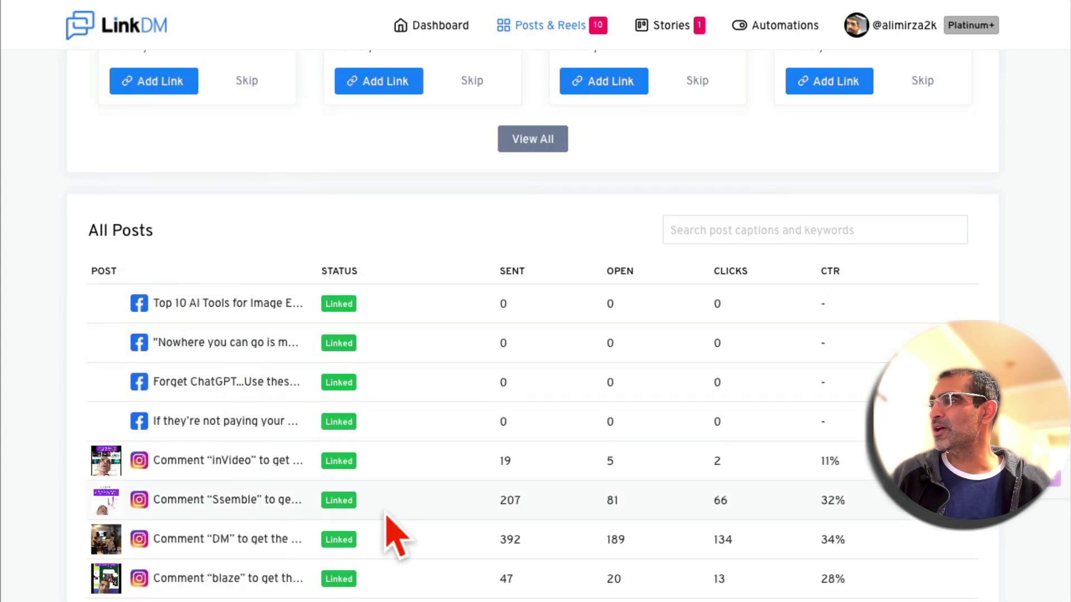
{"action": "scroll", "coordinate": [732, 446], "scroll_direction": "down", "scroll_amount": 3}
{"action": "left_click_drag", "start_coordinate": [500, 272], "coordinate": [575, 388]}
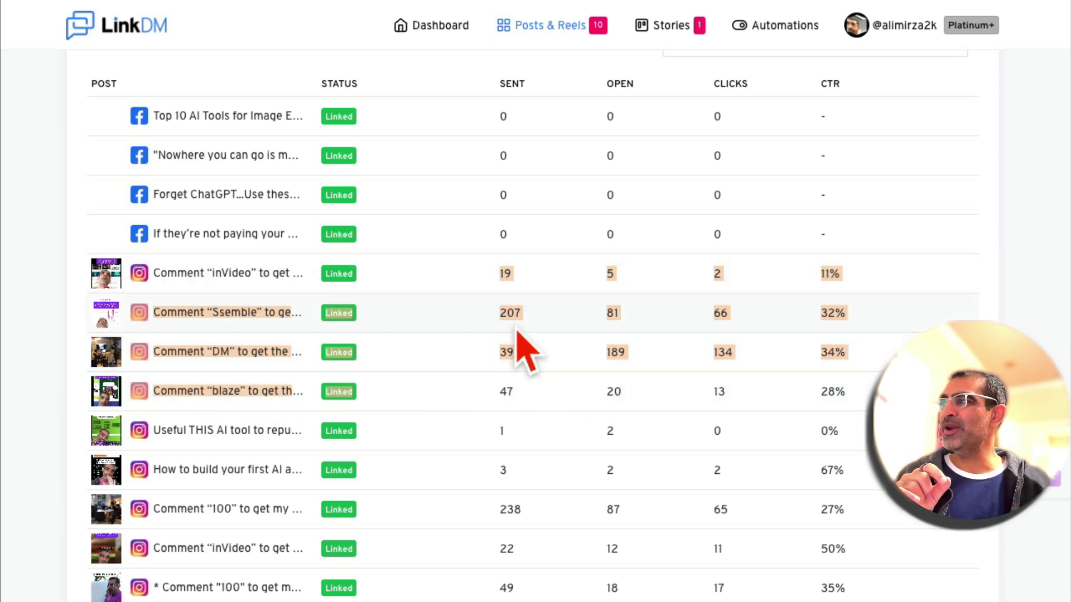
{"action": "scroll", "coordinate": [574, 312], "scroll_direction": "down", "scroll_amount": 2}
{"action": "scroll", "coordinate": [574, 310], "scroll_direction": "up", "scroll_amount": 4}
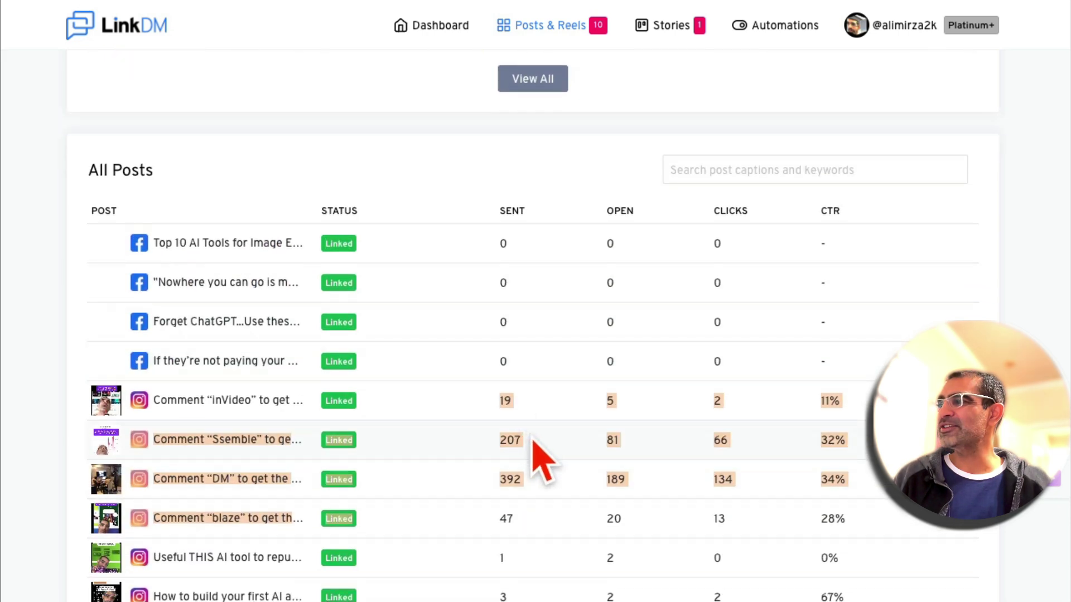
- Examine the "Ssemble" post's sent, open and click figures, highlighting them in its row
{"action": "double_click", "coordinate": [508, 441]}
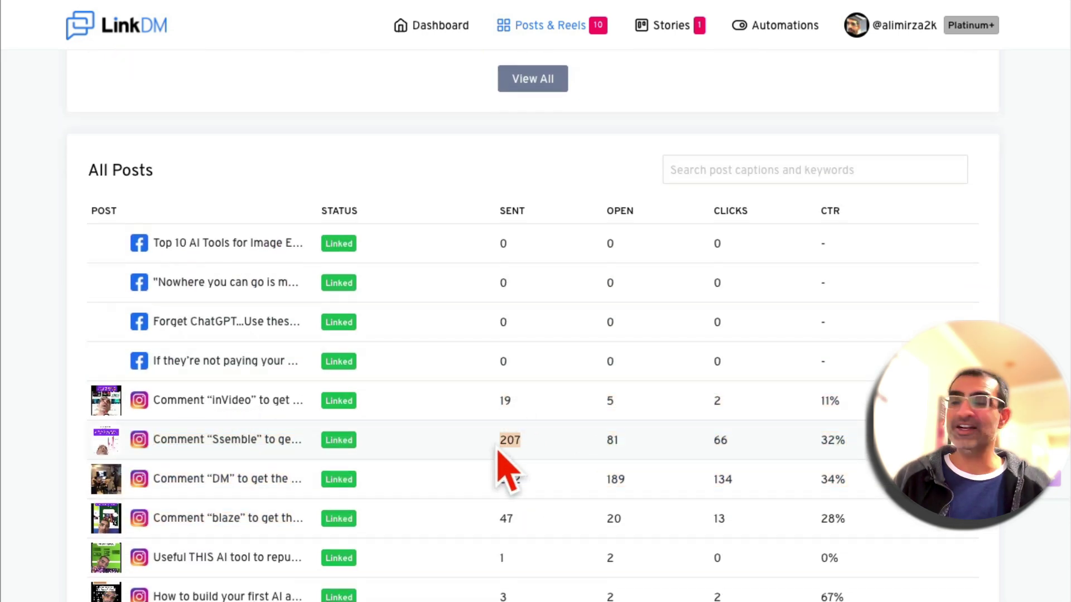
{"action": "double_click", "coordinate": [612, 440]}
{"action": "left_click", "coordinate": [712, 452]}
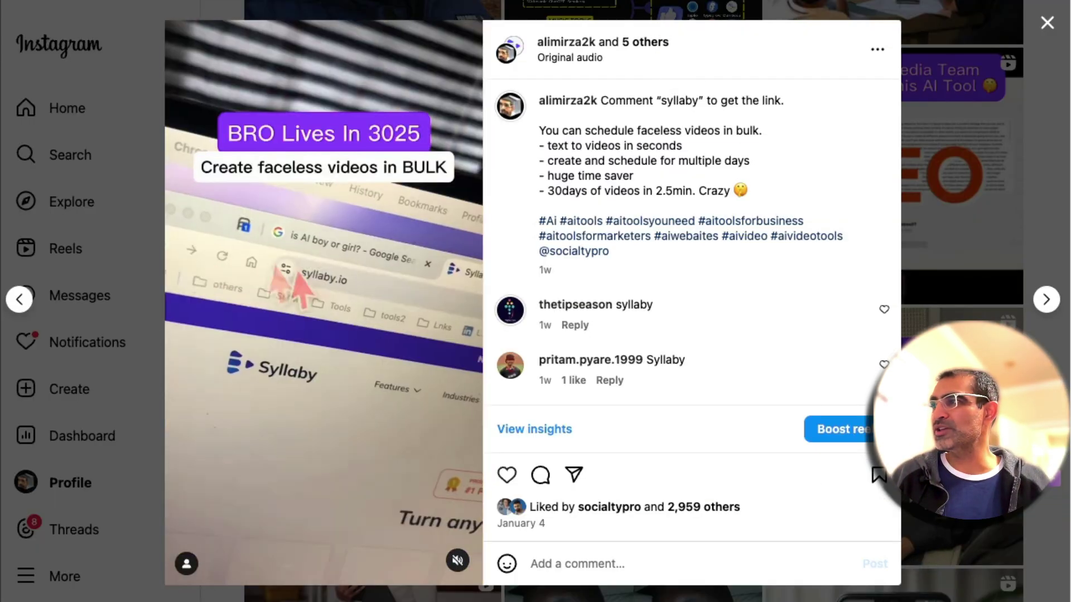
- On Instagram, close the Syllaby reel, check the comment keyword in the "AI Tool To Create Unlimited Content In Seconds" reel and close it
{"action": "left_click", "coordinate": [929, 276]}
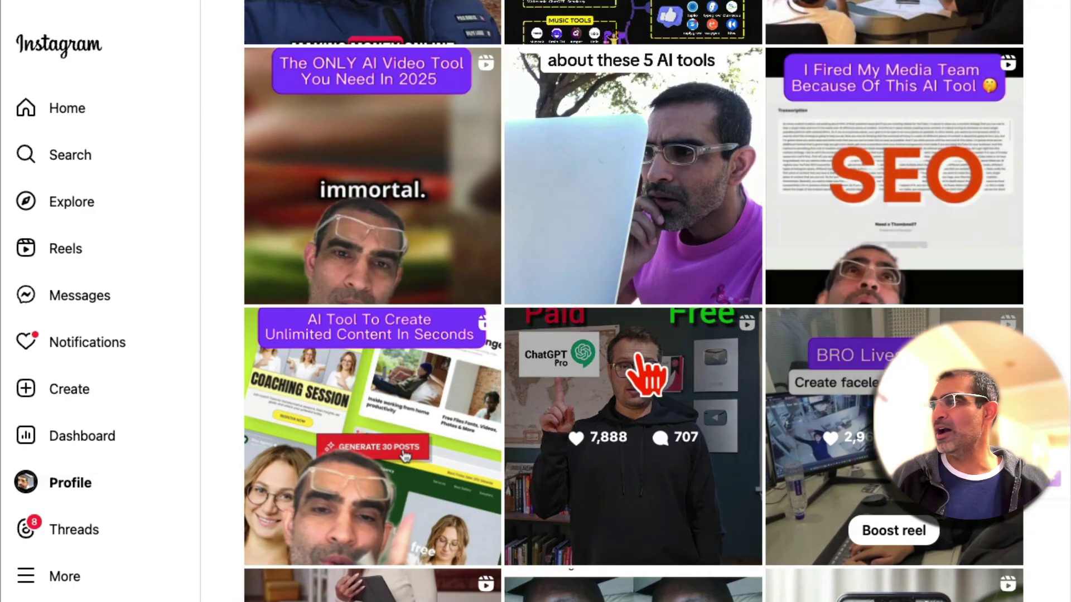
{"action": "left_click", "coordinate": [419, 375]}
{"action": "double_click", "coordinate": [664, 100]}
{"action": "left_click", "coordinate": [964, 245]}
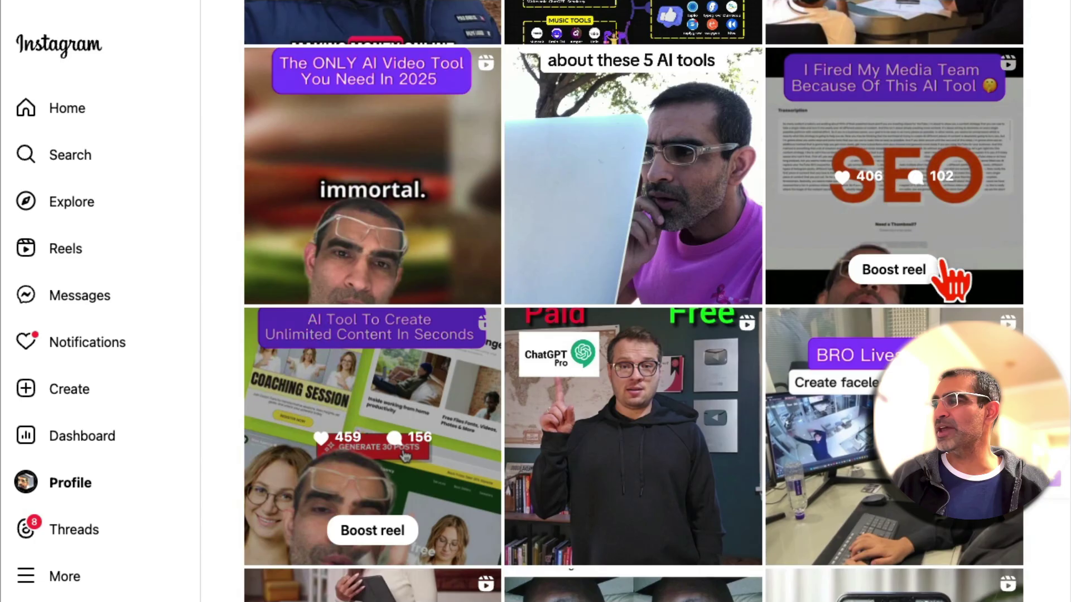
- Open the "Product URL to video in 1-click" reel, highlight the comment keyword "100" in its caption and close the reel
{"action": "scroll", "coordinate": [951, 282], "scroll_direction": "up", "scroll_amount": 5}
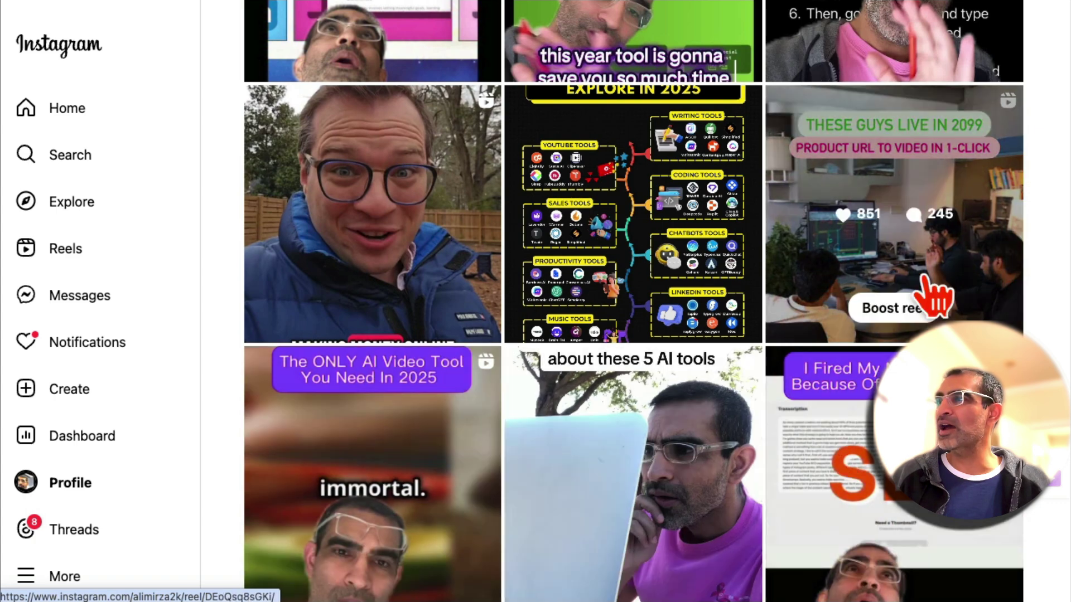
{"action": "left_click", "coordinate": [912, 162]}
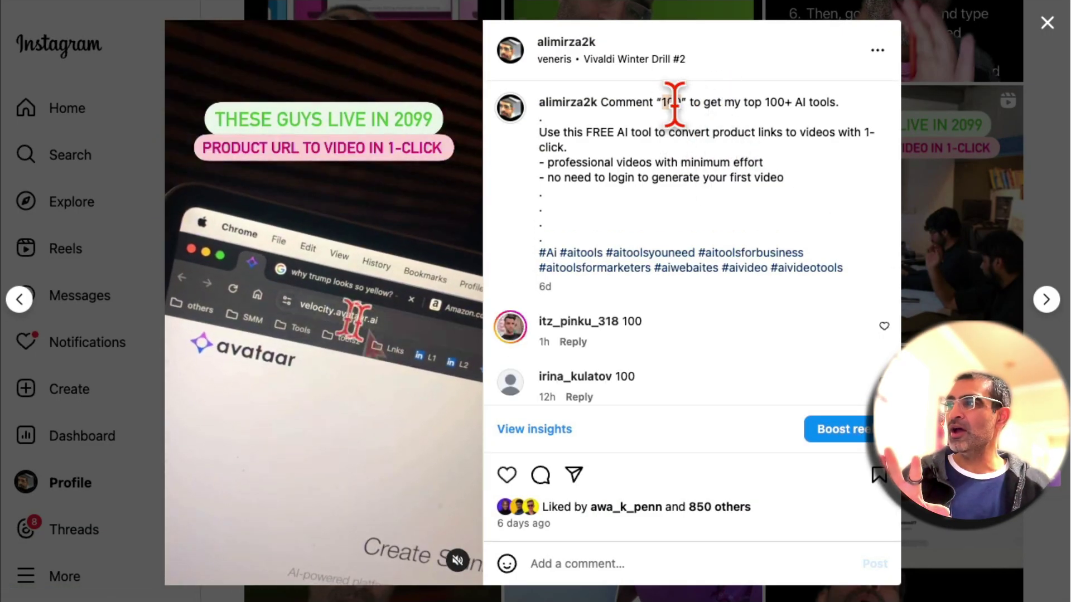
{"action": "double_click", "coordinate": [672, 102]}
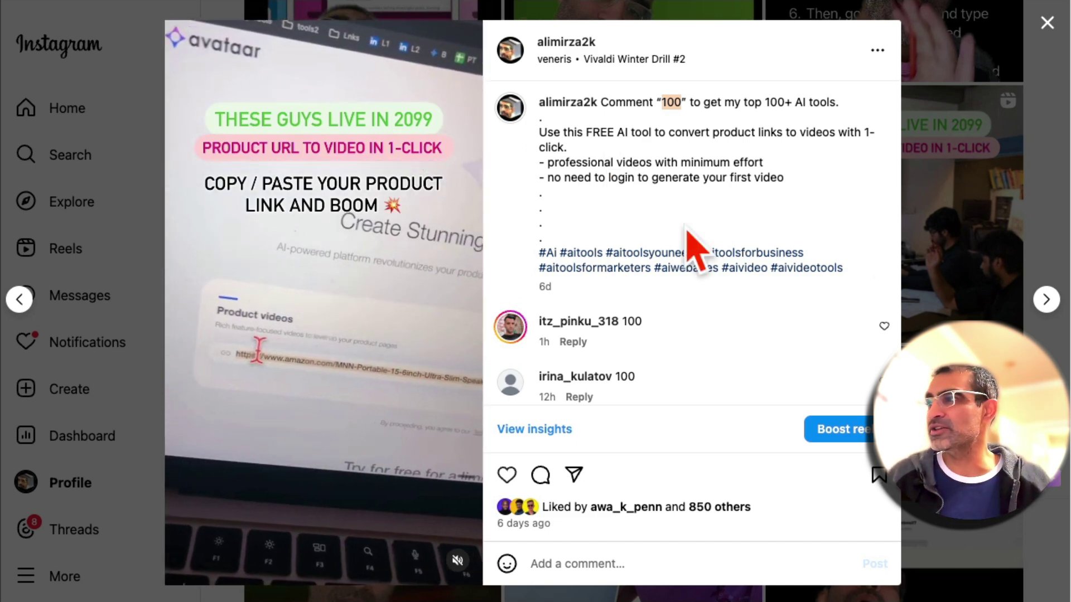
{"action": "left_click", "coordinate": [980, 223]}
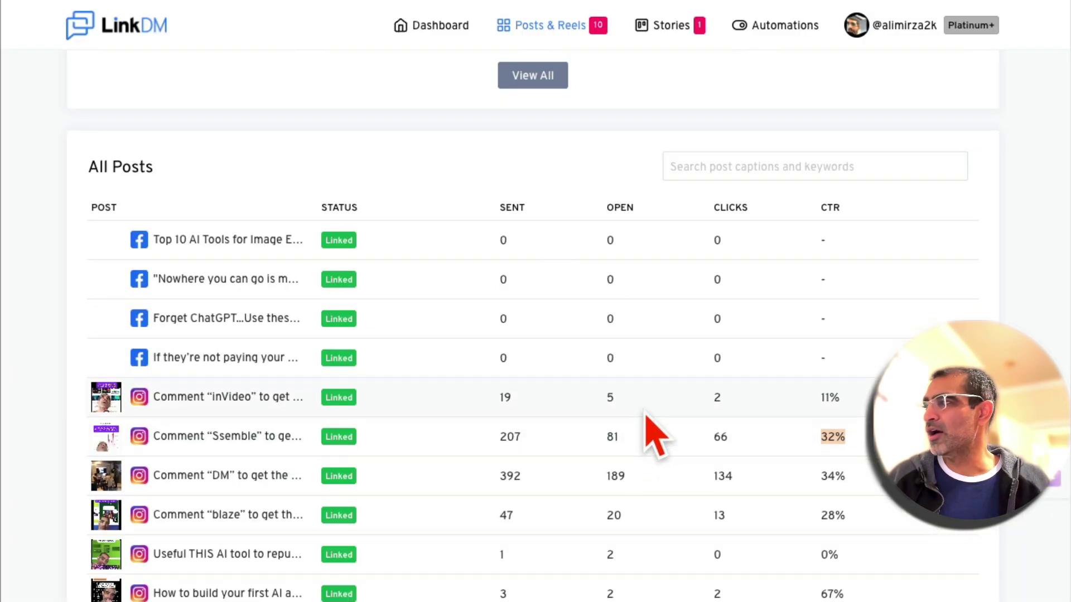
- Return to LinkDM's All Posts list and review the linked Instagram posts and their figures
{"action": "scroll", "coordinate": [655, 438], "scroll_direction": "down", "scroll_amount": 2}
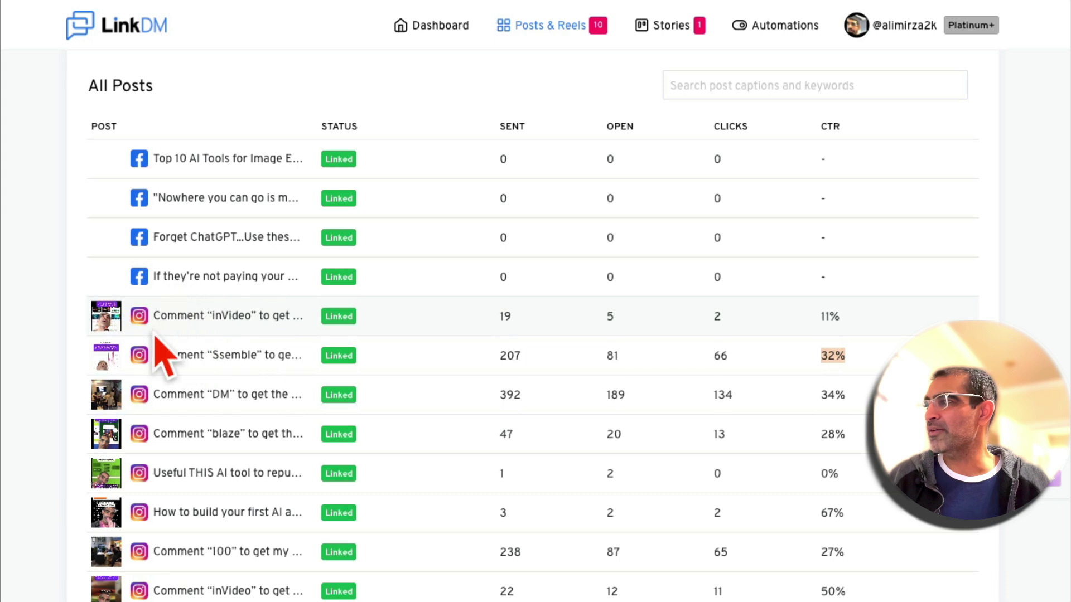
{"action": "left_click_drag", "start_coordinate": [664, 437], "coordinate": [574, 342]}
{"action": "left_click", "coordinate": [828, 463]}
{"action": "scroll", "coordinate": [849, 434], "scroll_direction": "up", "scroll_amount": 1}
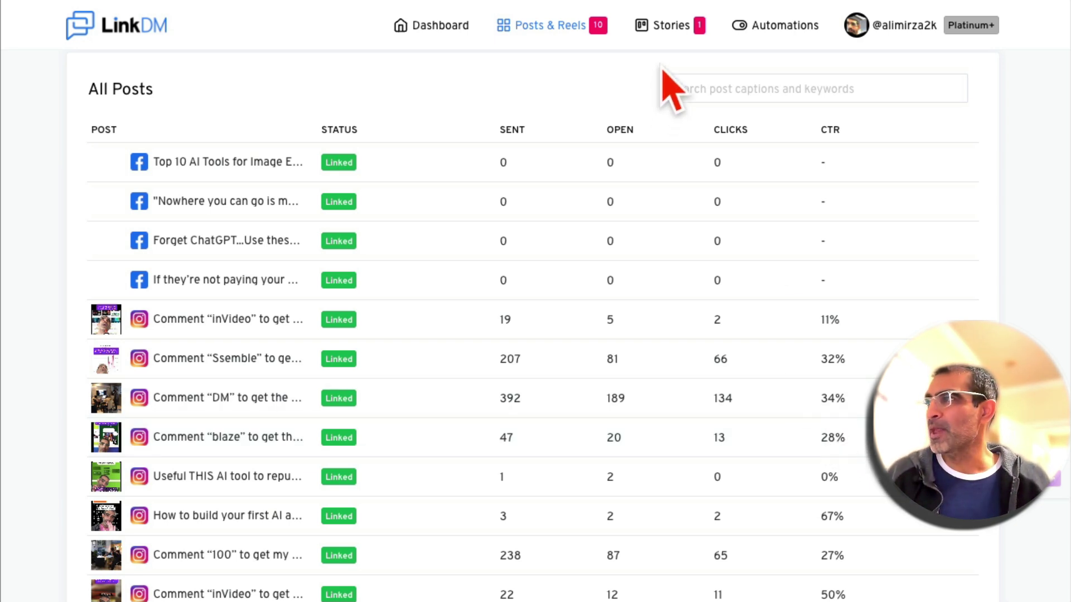
- Open the Universal Triggers automation and look over the list of existing triggers and their figures
{"action": "mouse_move", "coordinate": [781, 35]}
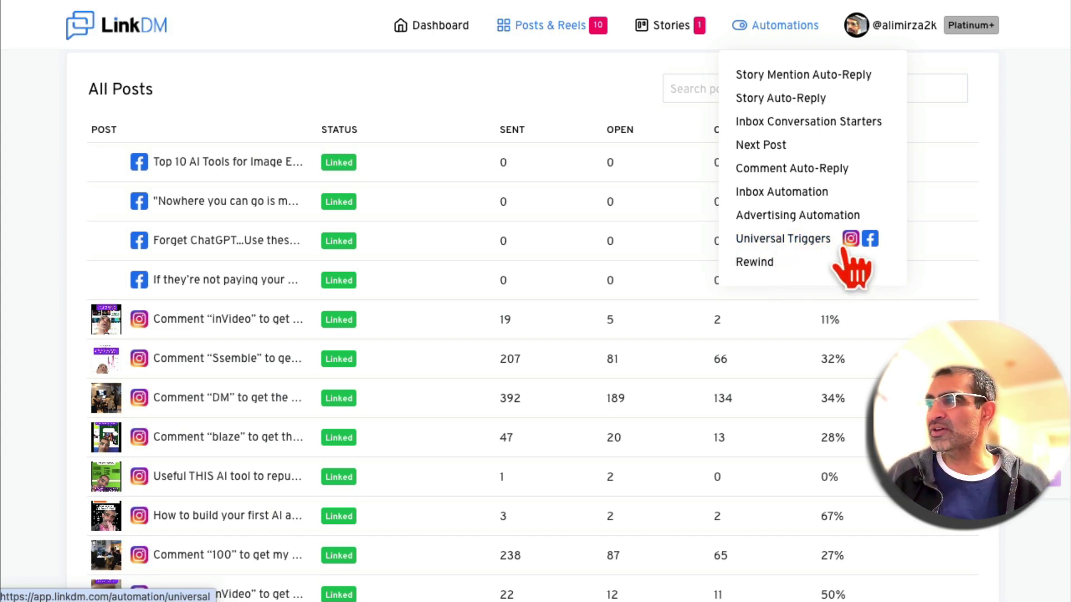
{"action": "left_click", "coordinate": [809, 239]}
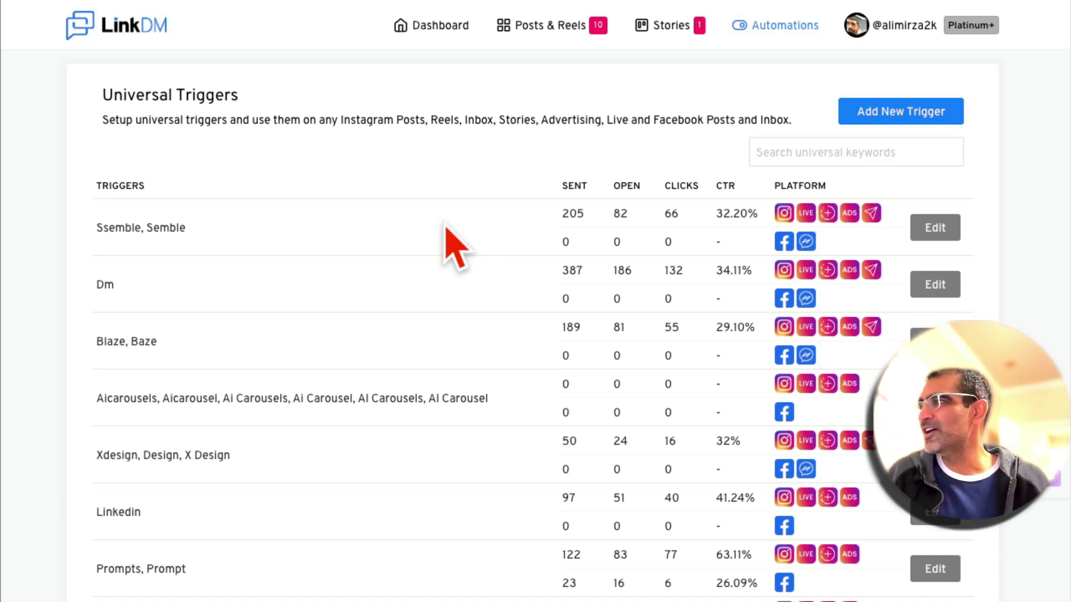
{"action": "scroll", "coordinate": [411, 256], "scroll_direction": "down", "scroll_amount": 15}
{"action": "scroll", "coordinate": [466, 324], "scroll_direction": "up", "scroll_amount": 20}
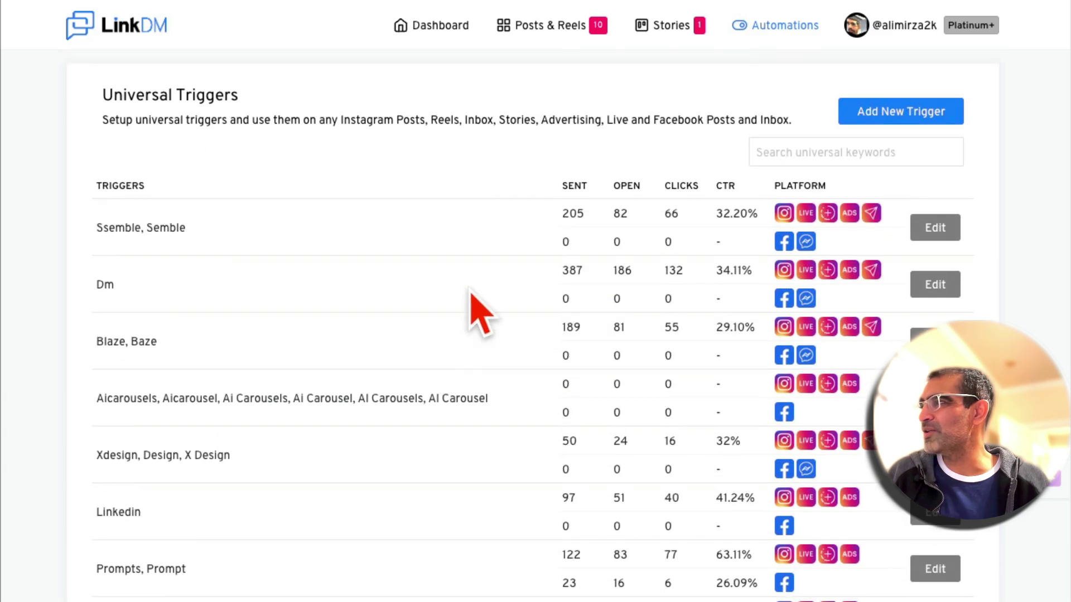
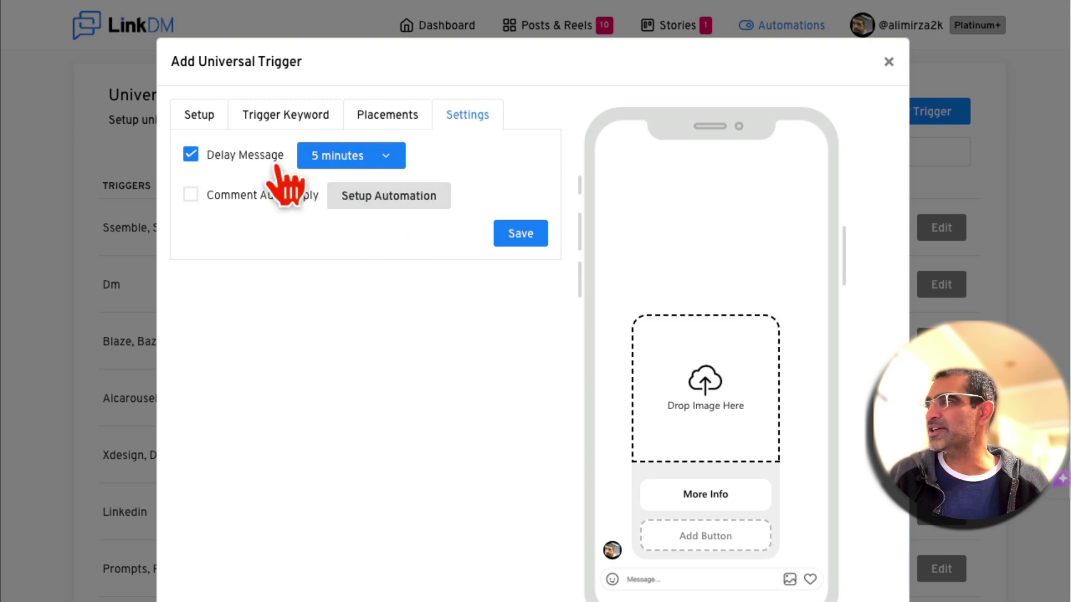
- Check the new universal trigger's delay setting and placements, and add "100" as its trigger keyword
{"action": "left_click", "coordinate": [290, 155]}
{"action": "left_click", "coordinate": [410, 122]}
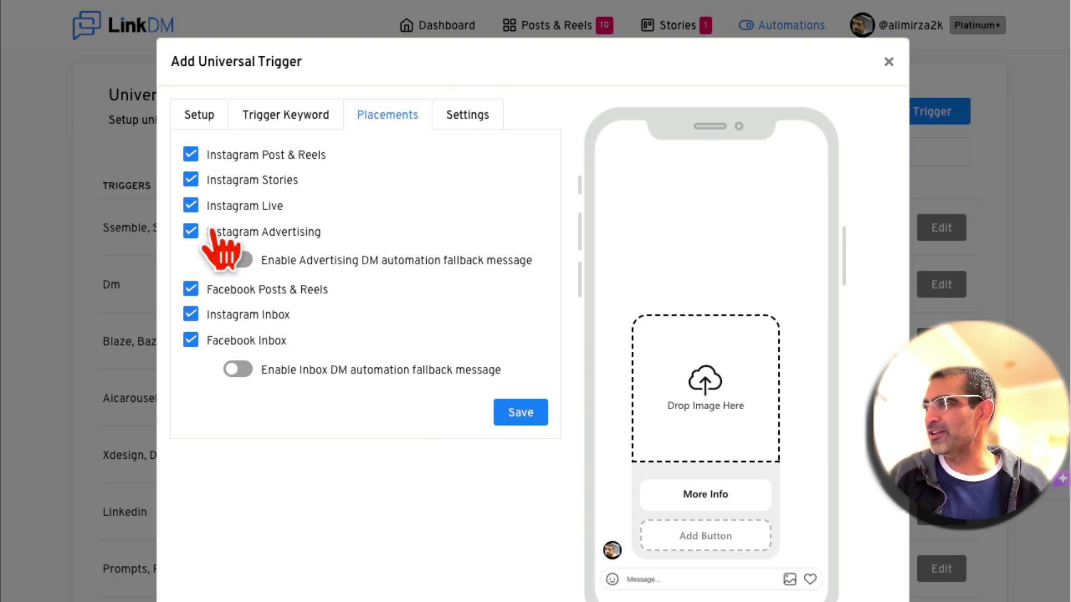
{"action": "left_click", "coordinate": [302, 118]}
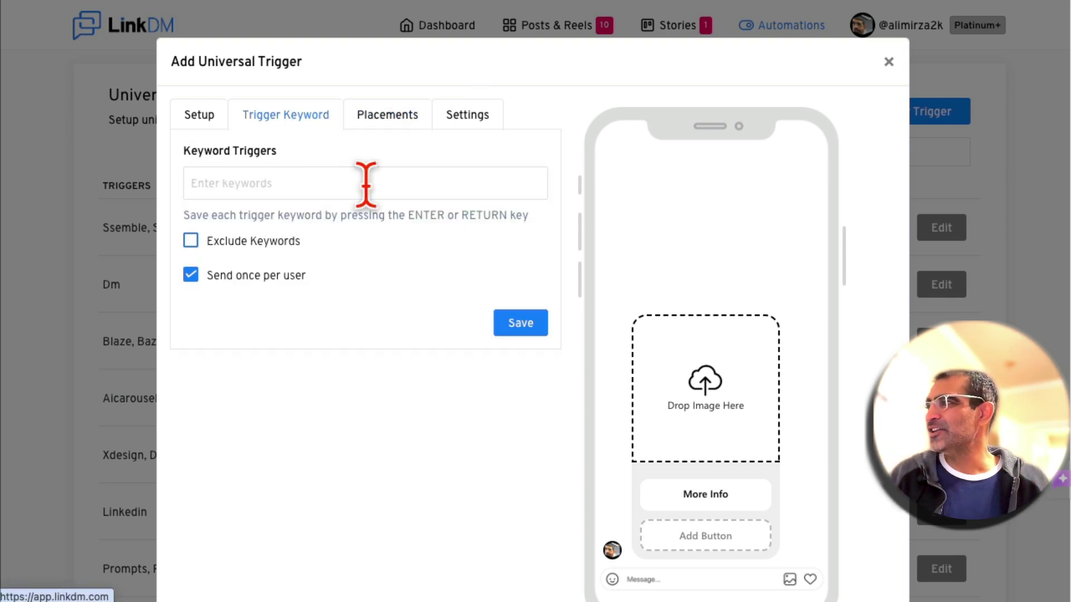
{"action": "left_click", "coordinate": [273, 183]}
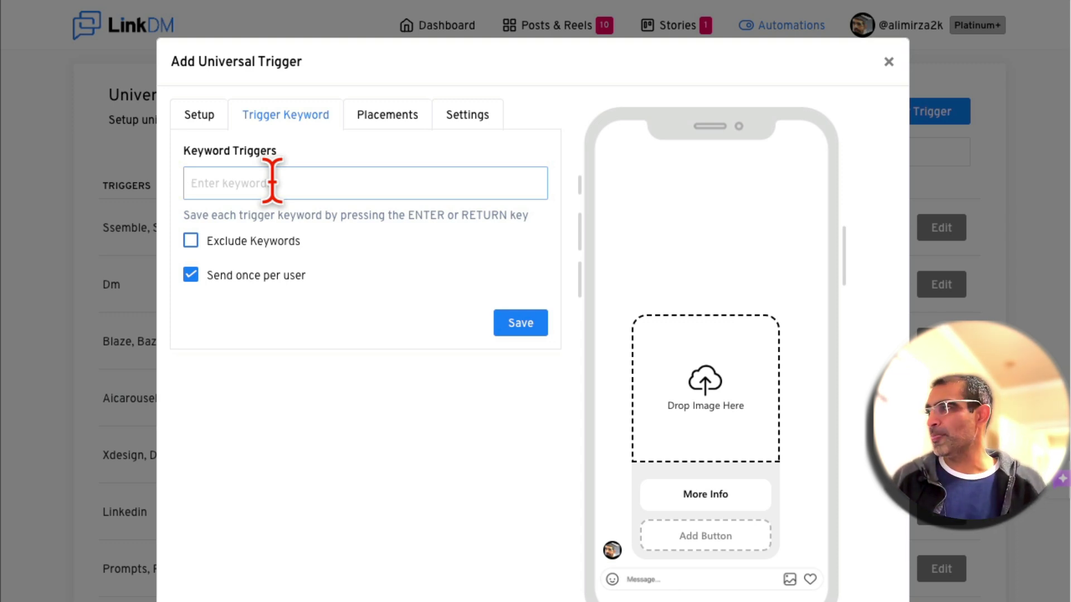
{"action": "type", "text": "100"}
{"action": "key", "text": "Return"}
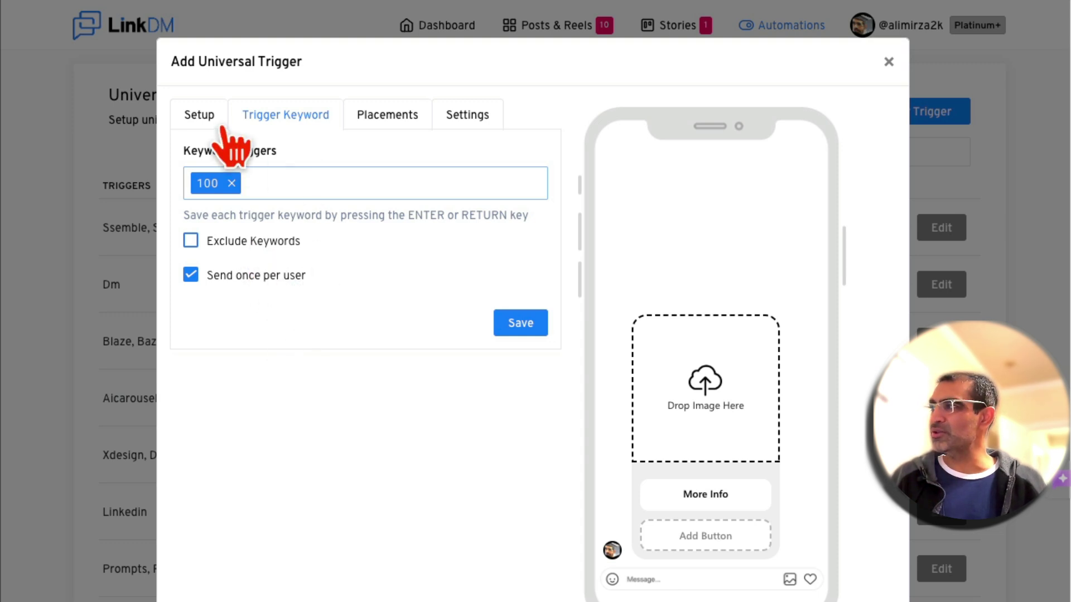
{"action": "left_click", "coordinate": [199, 115]}
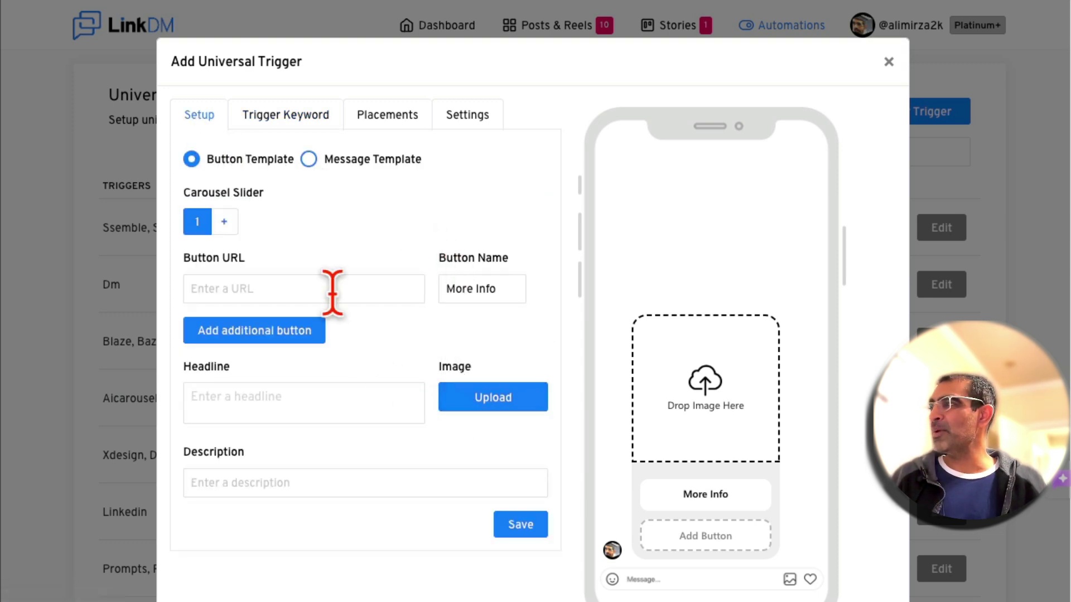
{"action": "left_click", "coordinate": [308, 288]}
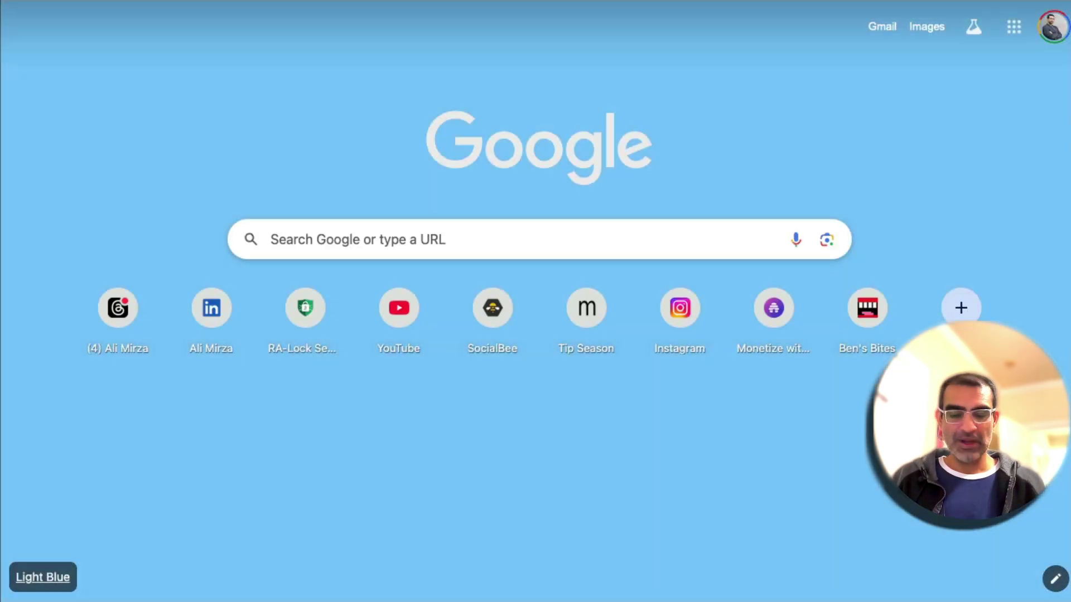
{"action": "type", "text": "ai"}
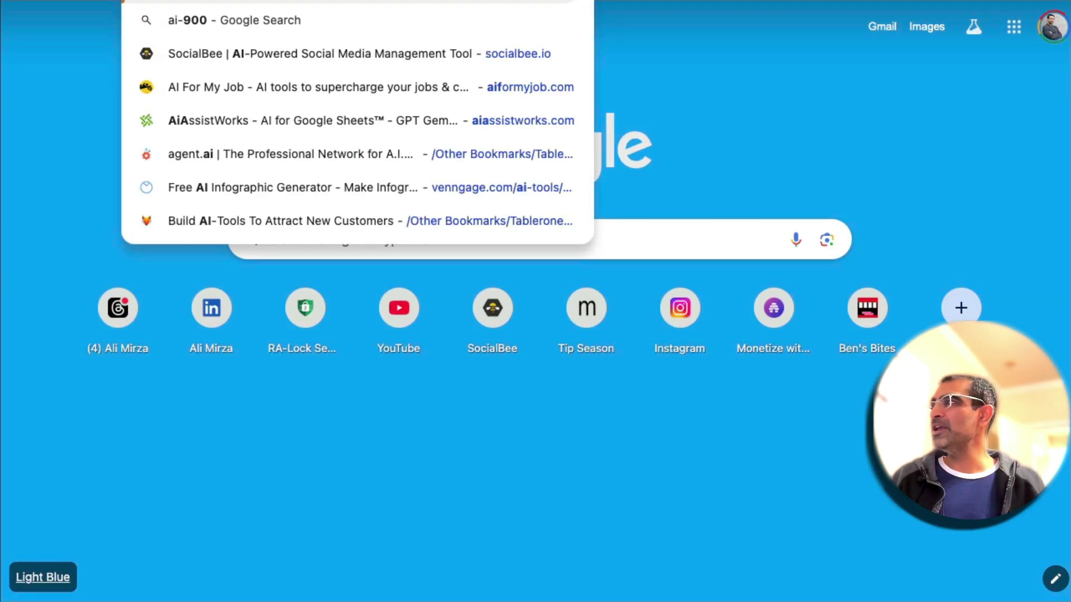
{"action": "key", "text": "Return"}
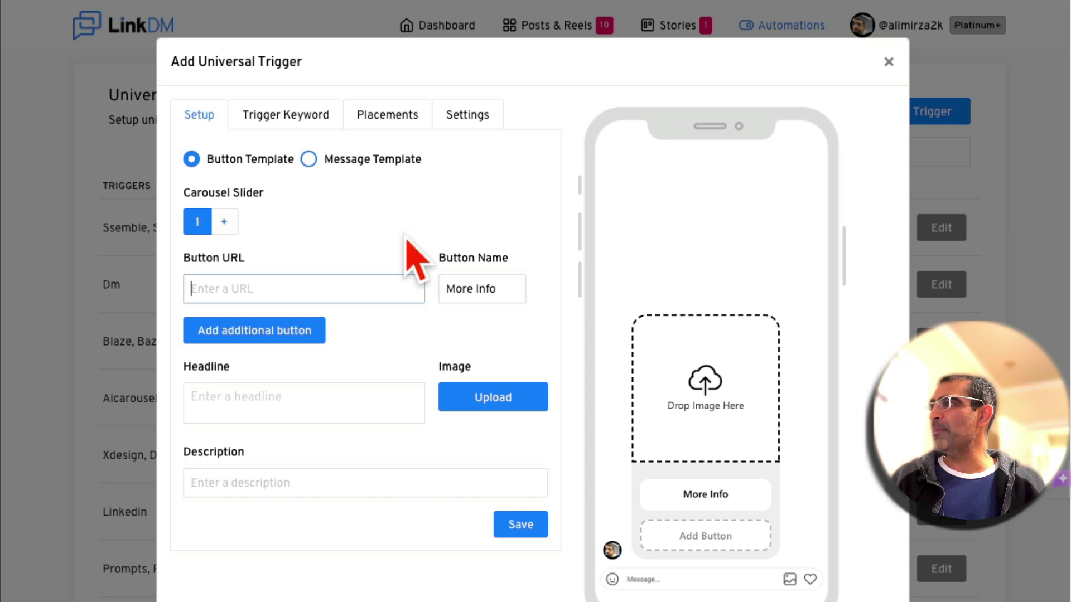
{"action": "left_click", "coordinate": [320, 285]}
{"action": "type", "text": "https://ai-and-marketing.beehiiv.com/"}
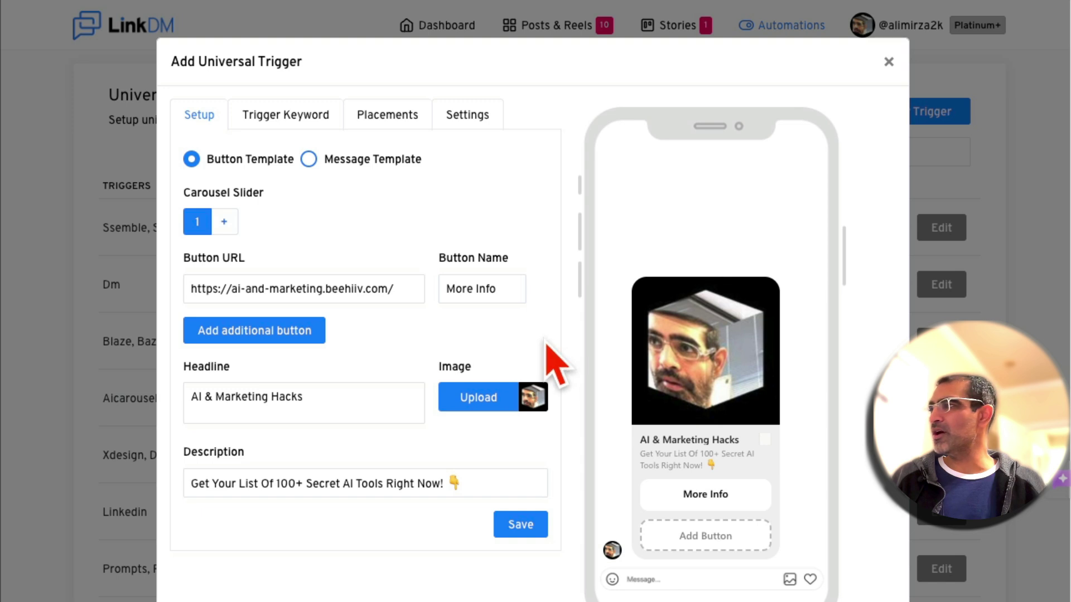
- Set the message headline to "get your 100 AI tools!" and the button name to "Click Here!"
{"action": "scroll", "coordinate": [525, 359], "scroll_direction": "down", "scroll_amount": 2}
{"action": "triple_click", "coordinate": [377, 321]}
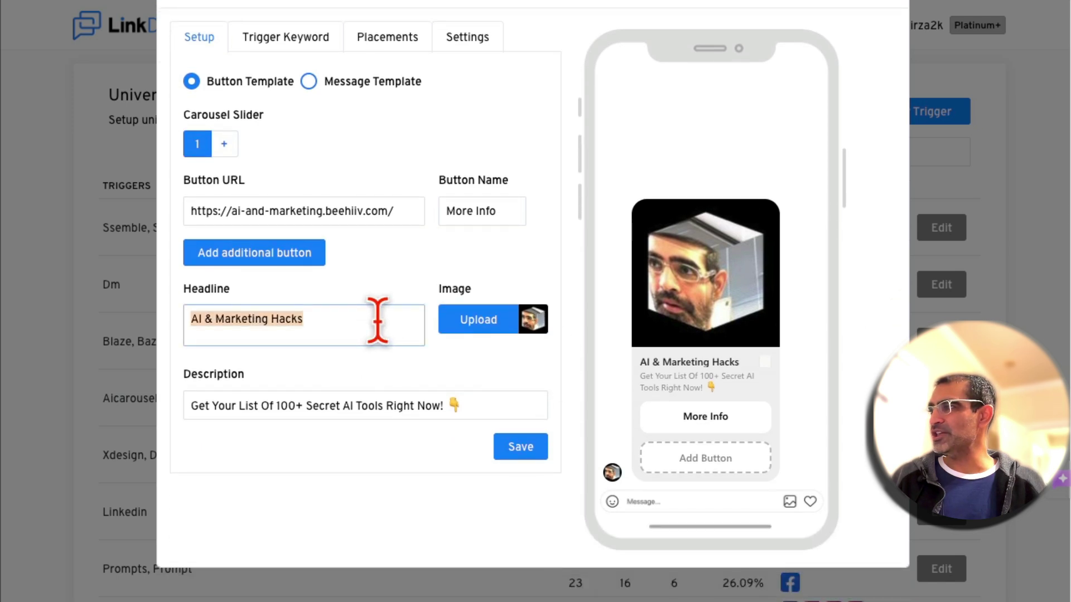
{"action": "type", "text": "get your 100 AI tools!"}
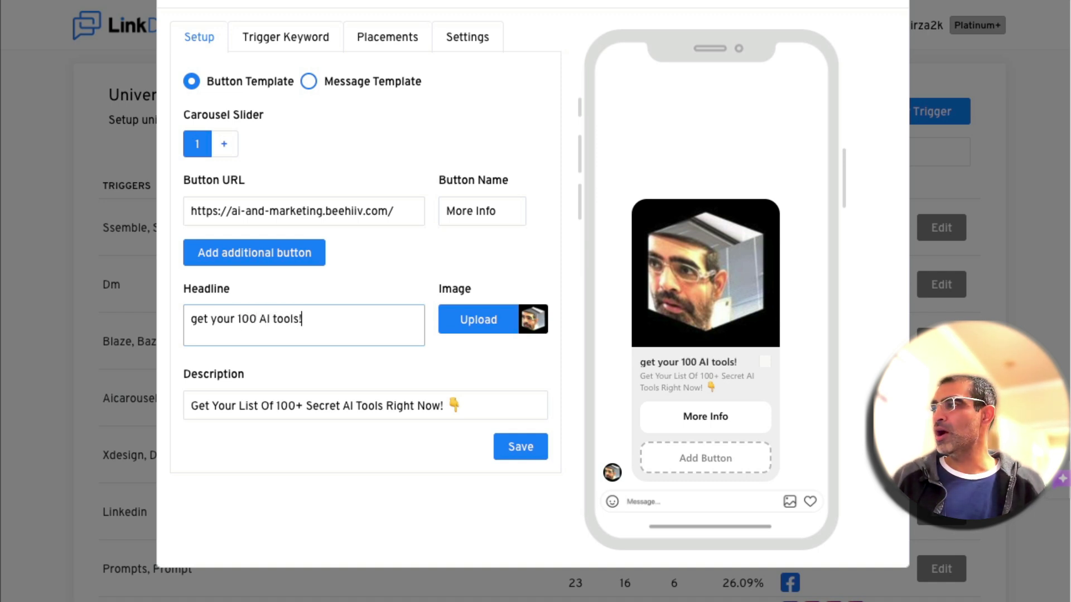
{"action": "left_click_drag", "start_coordinate": [306, 319], "coordinate": [170, 319]}
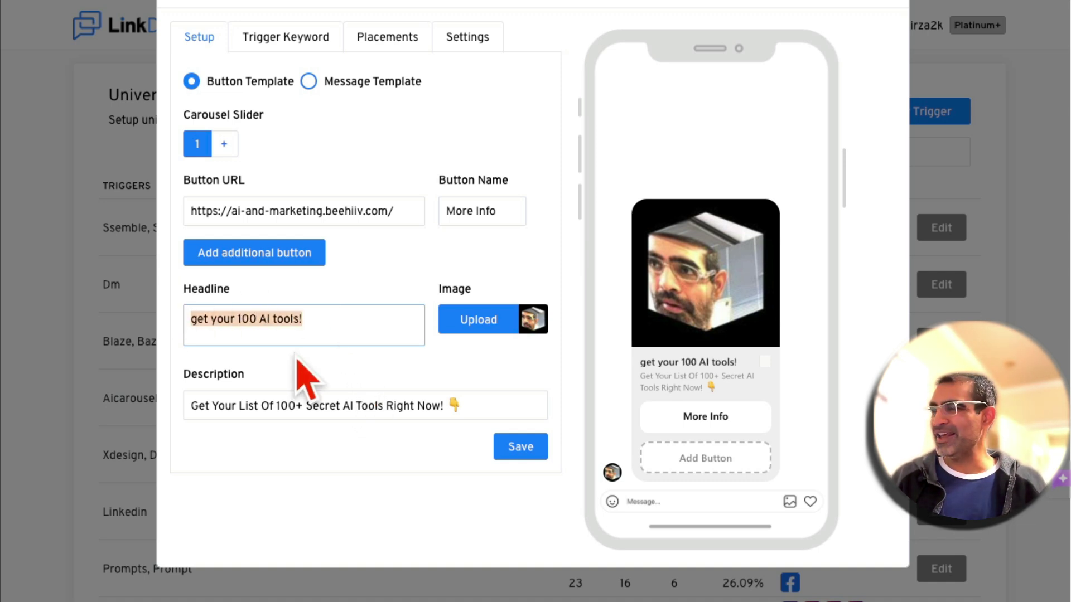
{"action": "left_click", "coordinate": [361, 411]}
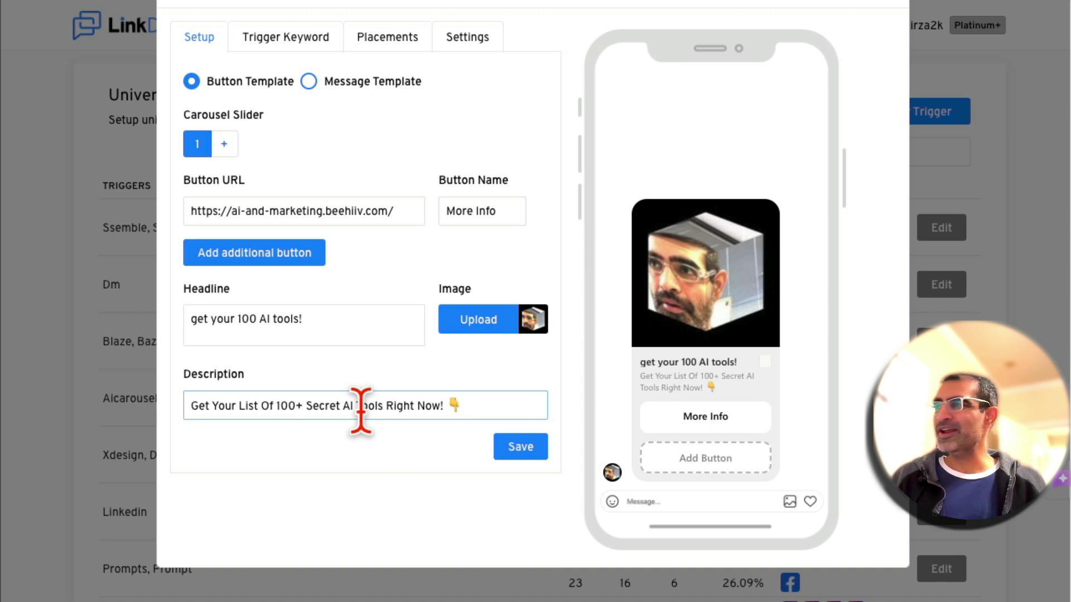
{"action": "left_click_drag", "start_coordinate": [497, 211], "coordinate": [446, 211]}
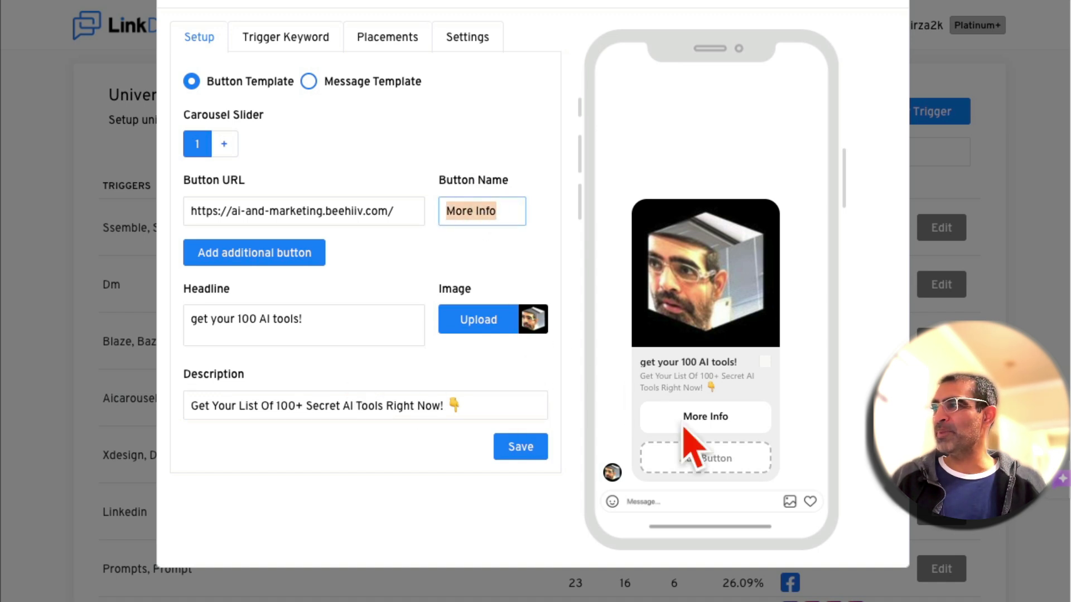
{"action": "type", "text": "Click Here!"}
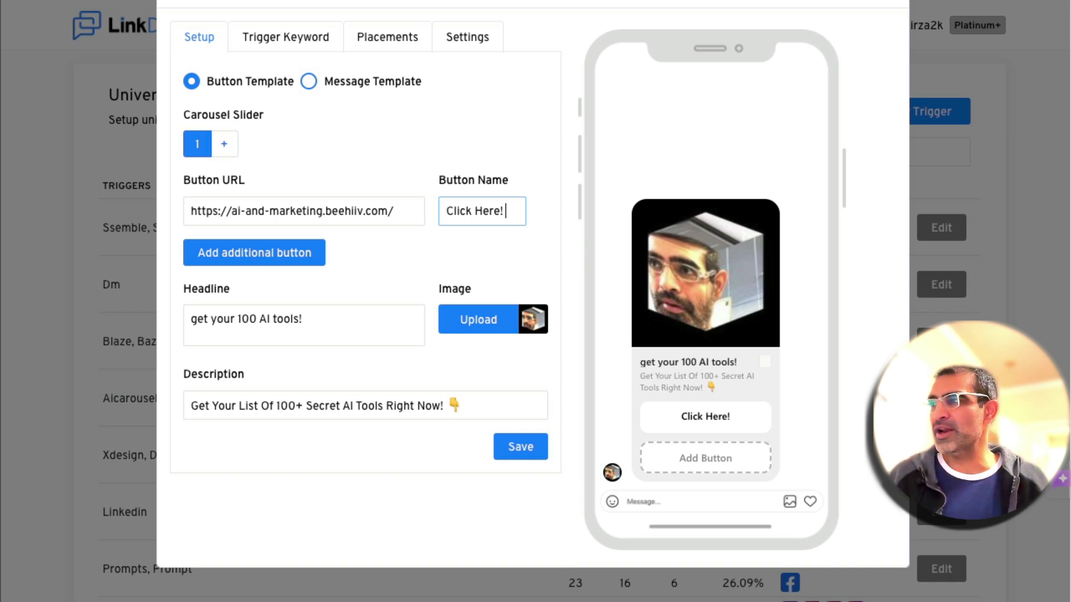
- Review the message setup with its phone preview and leave the new universal trigger without saving
{"action": "scroll", "coordinate": [435, 341], "scroll_direction": "up", "scroll_amount": 2}
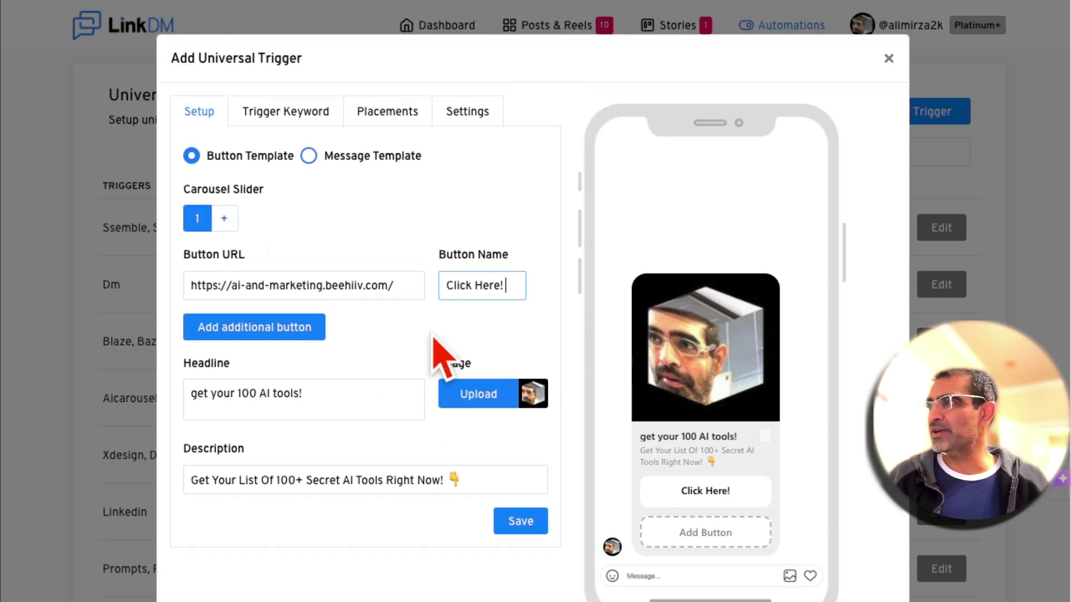
{"action": "scroll", "coordinate": [554, 406], "scroll_direction": "down", "scroll_amount": 2}
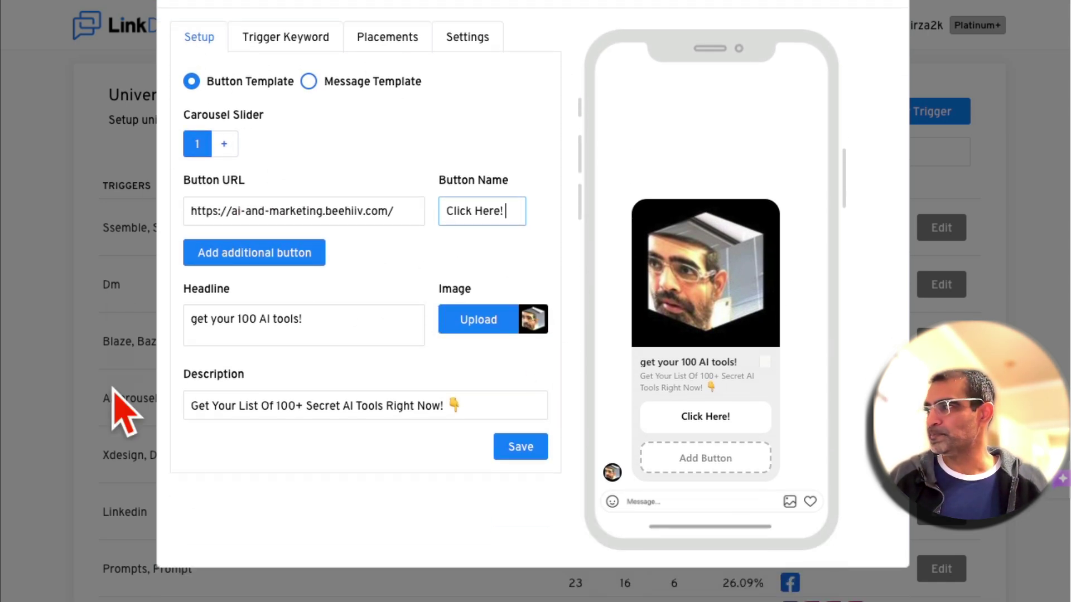
{"action": "scroll", "coordinate": [781, 342], "scroll_direction": "up", "scroll_amount": 2}
{"action": "scroll", "coordinate": [657, 442], "scroll_direction": "down", "scroll_amount": 2}
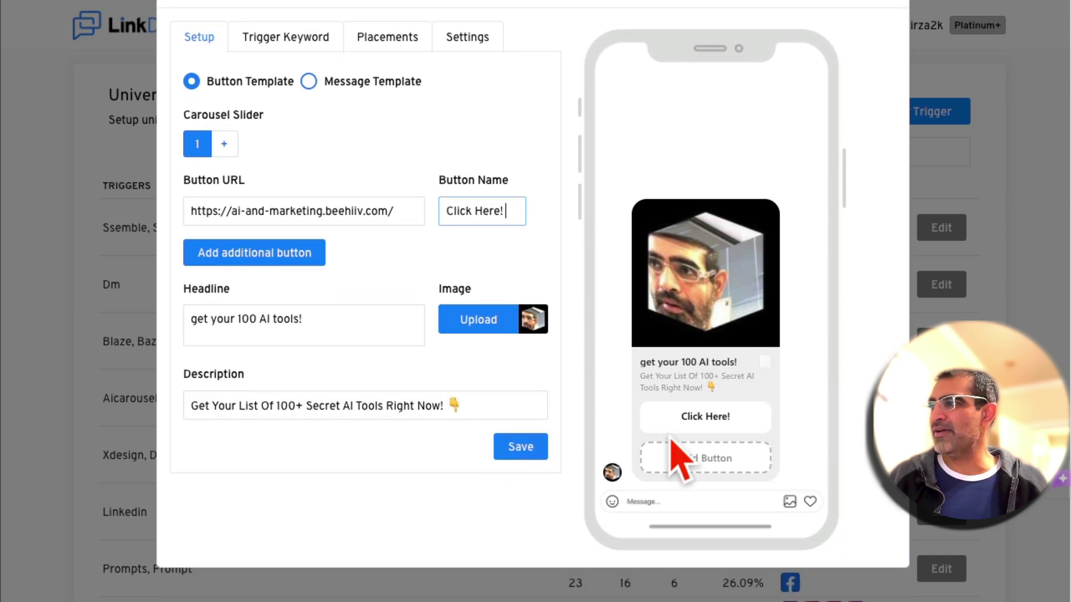
{"action": "scroll", "coordinate": [671, 441], "scroll_direction": "up", "scroll_amount": 2}
{"action": "left_click", "coordinate": [889, 63]}
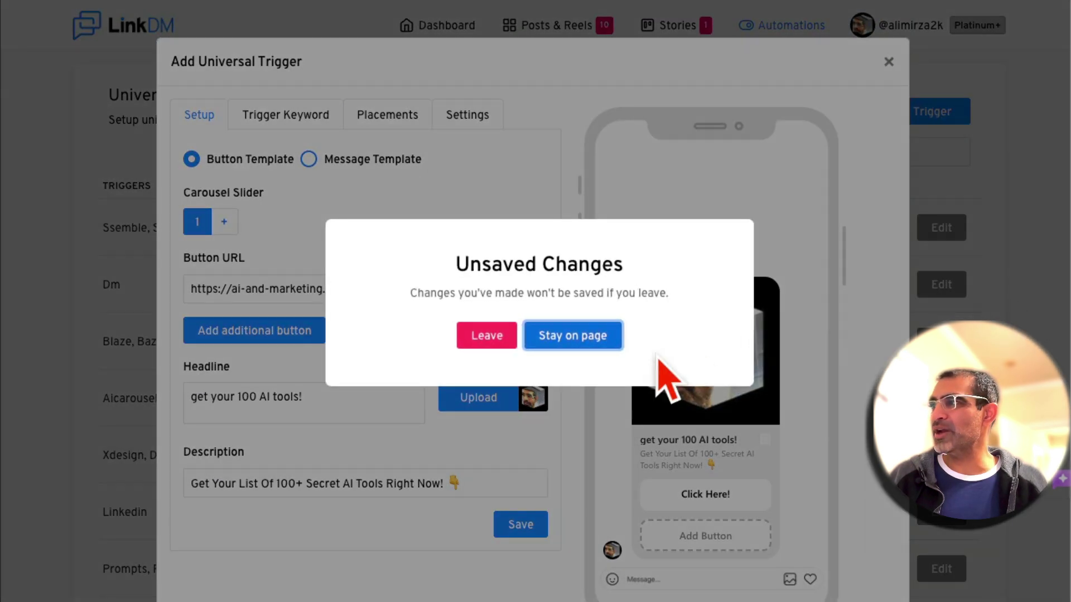
{"action": "left_click", "coordinate": [553, 337]}
- Find the universal trigger with keywords 100, 10, 1000, check its figures and open it to review its message setup
{"action": "scroll", "coordinate": [554, 337], "scroll_direction": "down", "scroll_amount": 10}
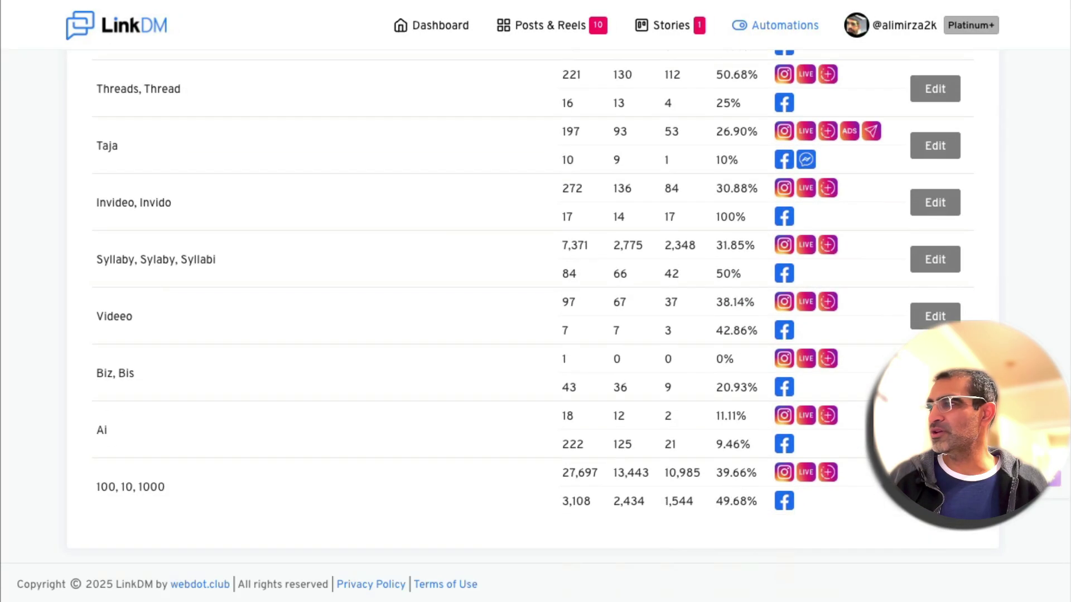
{"action": "triple_click", "coordinate": [98, 486]}
{"action": "left_click", "coordinate": [236, 498]}
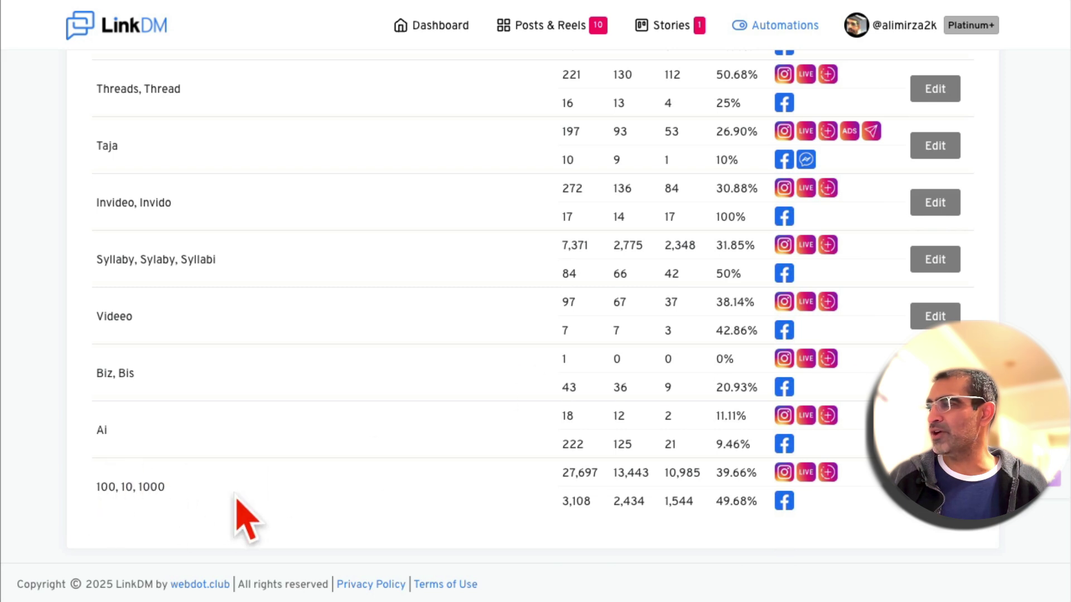
{"action": "left_click", "coordinate": [641, 473]}
{"action": "scroll", "coordinate": [488, 385], "scroll_direction": "down", "scroll_amount": 2}
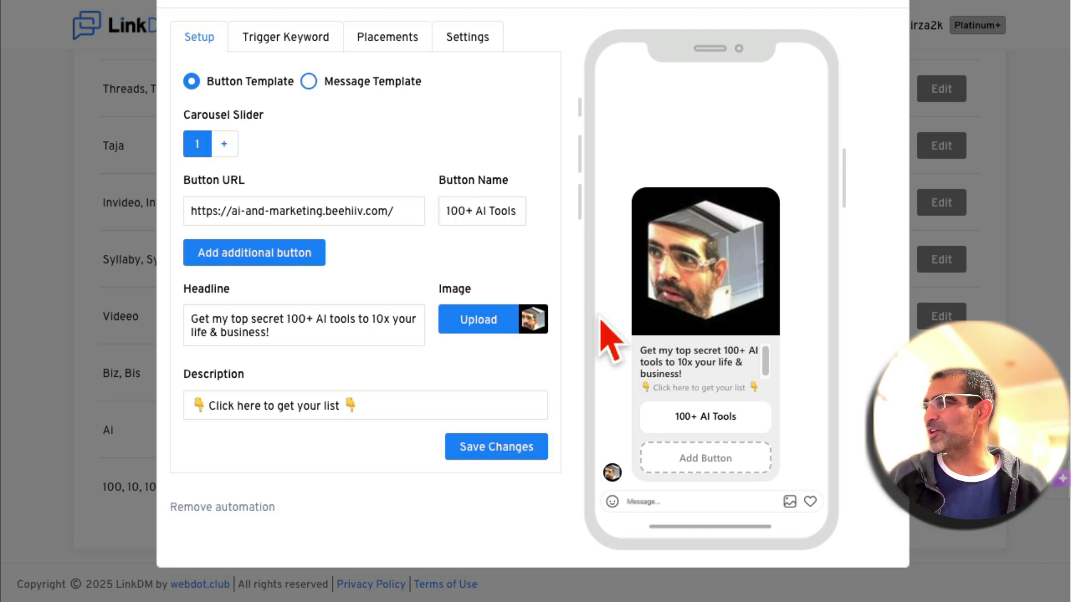
- Check the trigger's keywords in LinkDM, and switch to Instagram to view the "Product URL to video in 1-click" reel
{"action": "scroll", "coordinate": [601, 319], "scroll_direction": "up", "scroll_amount": 3}
{"action": "left_click", "coordinate": [302, 120]}
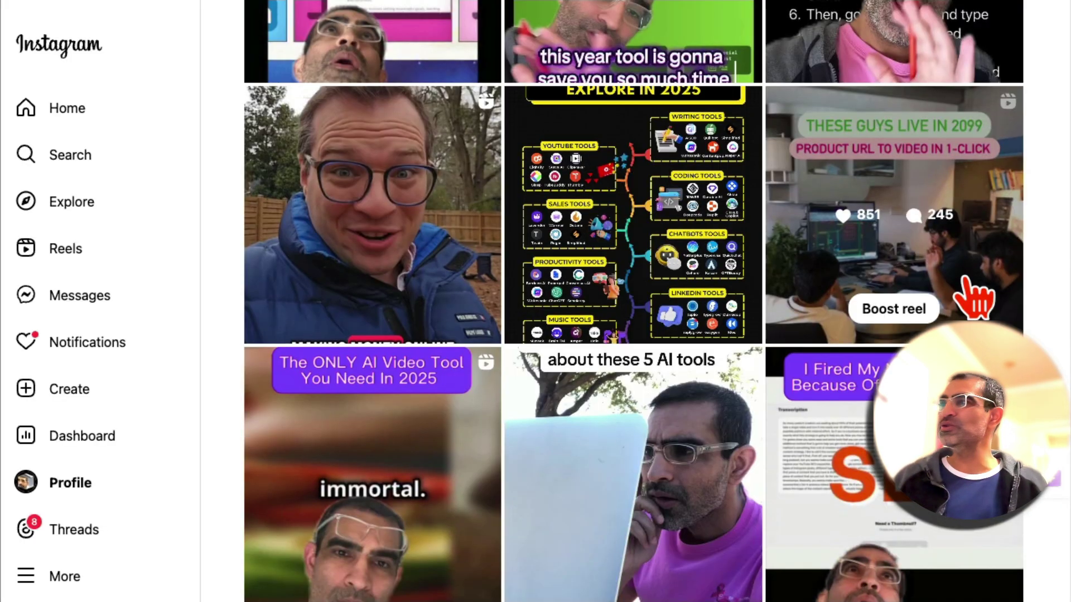
{"action": "scroll", "coordinate": [966, 294], "scroll_direction": "up", "scroll_amount": 1}
{"action": "left_click", "coordinate": [943, 279]}
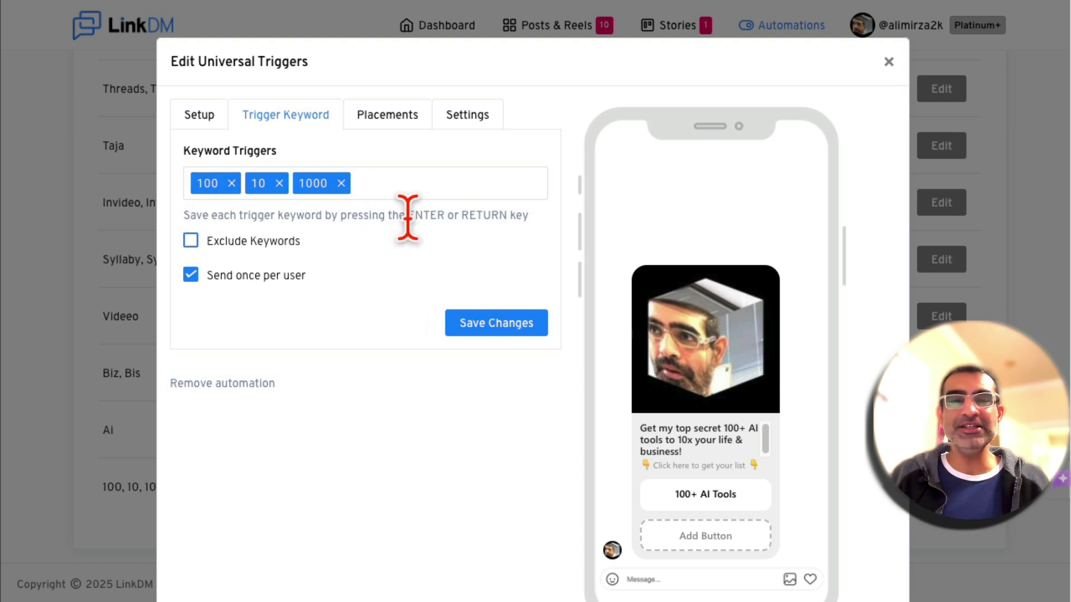
- Review the placements and settings of the trigger with keywords 100, 10, 1000 and close it
{"action": "left_click", "coordinate": [403, 118]}
{"action": "left_click", "coordinate": [483, 120]}
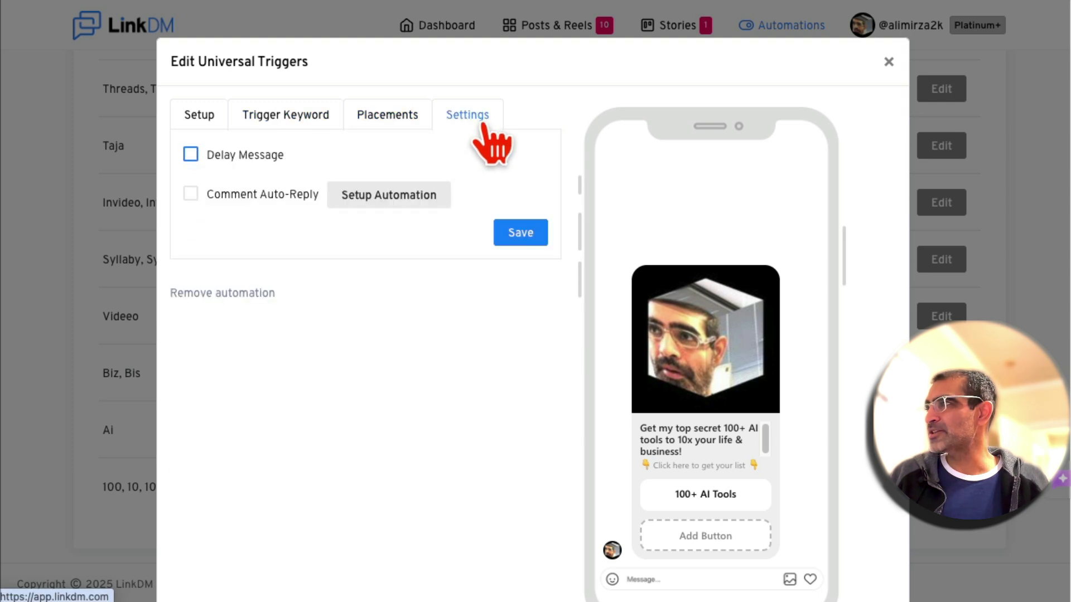
{"action": "left_click", "coordinate": [889, 61]}
- Look through the universal triggers list and the available automation types
{"action": "scroll", "coordinate": [664, 383], "scroll_direction": "up", "scroll_amount": 3}
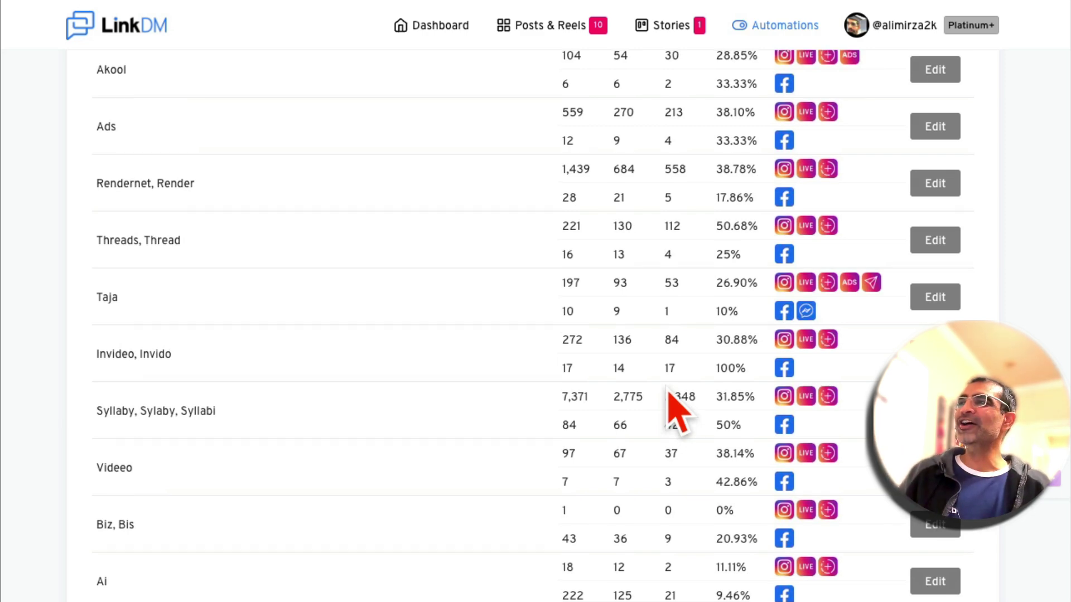
{"action": "scroll", "coordinate": [669, 394], "scroll_direction": "up", "scroll_amount": 3}
{"action": "scroll", "coordinate": [777, 108], "scroll_direction": "up", "scroll_amount": 3}
{"action": "mouse_move", "coordinate": [778, 25]}
{"action": "scroll", "coordinate": [521, 378], "scroll_direction": "down", "scroll_amount": 8}
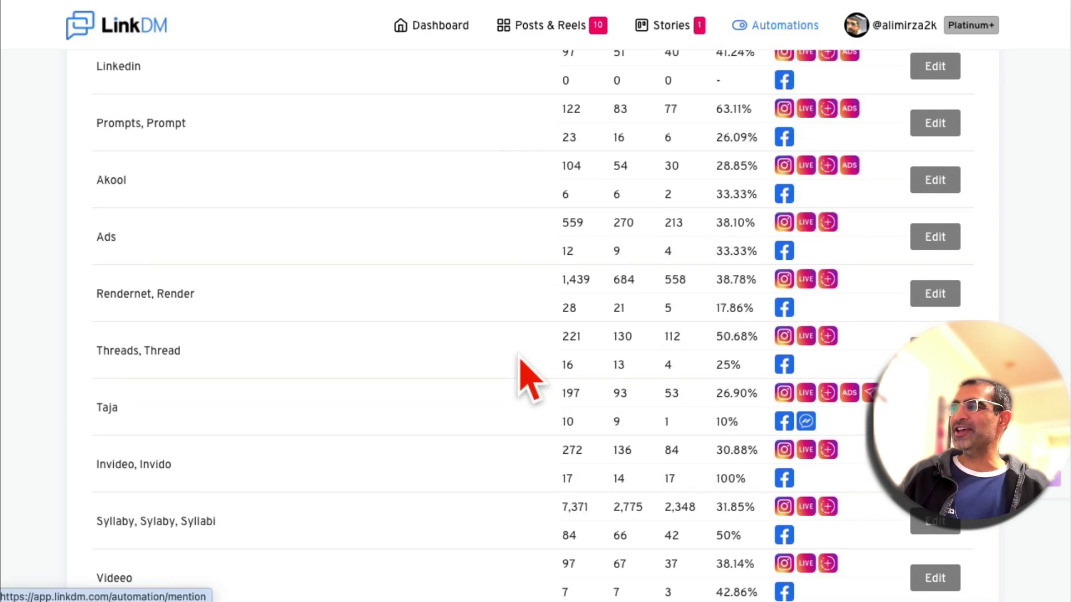
- Switch to the Syllaby affiliate dashboard and highlight the referral and customer figures
{"action": "left_click", "coordinate": [135, 29]}
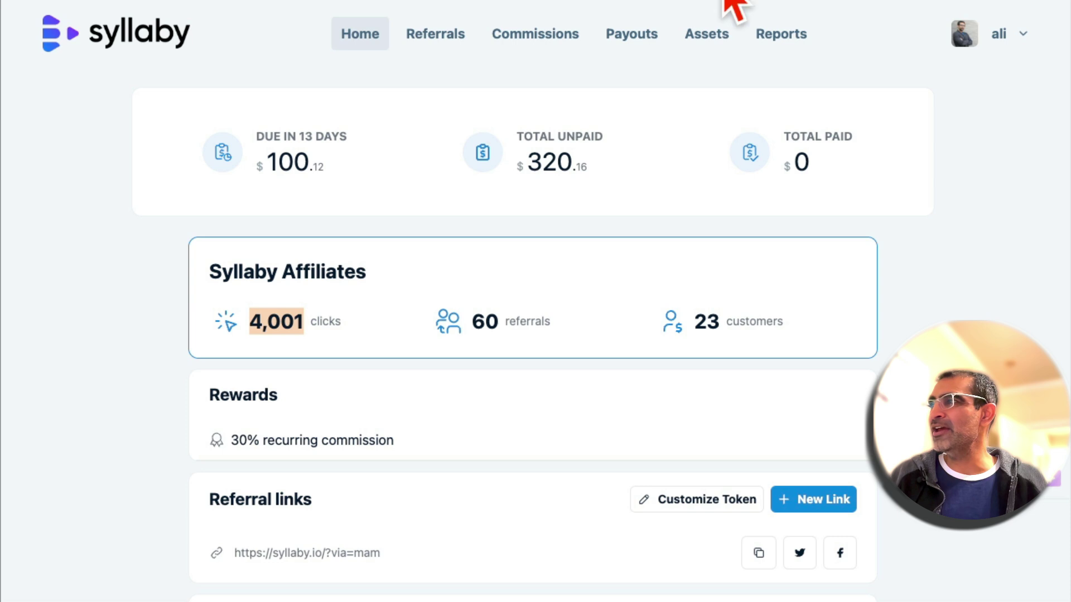
{"action": "left_click_drag", "start_coordinate": [750, 340], "coordinate": [472, 318]}
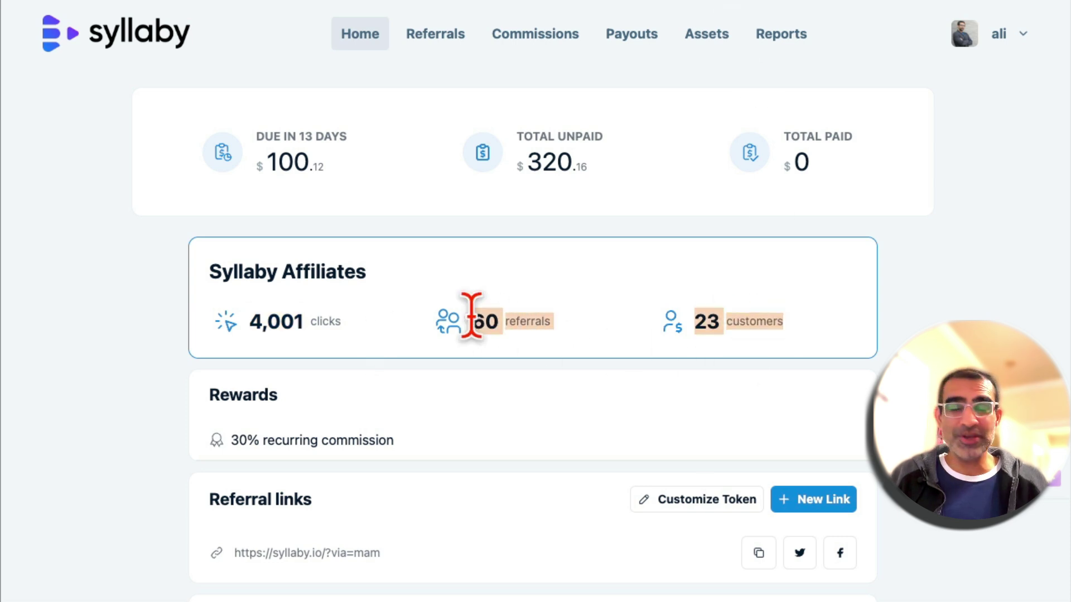